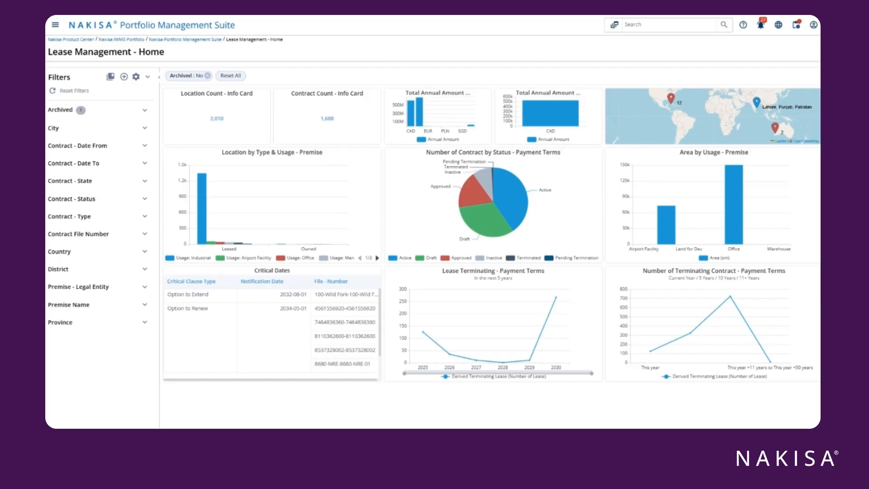
Start a new location in the Locations list with store number and file number 100-Retail and type Leased.
left_click(55, 25)
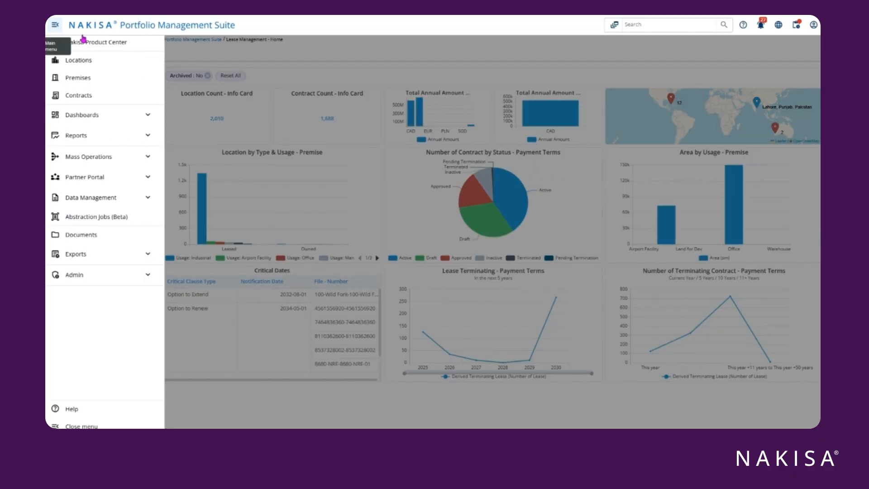
left_click(126, 65)
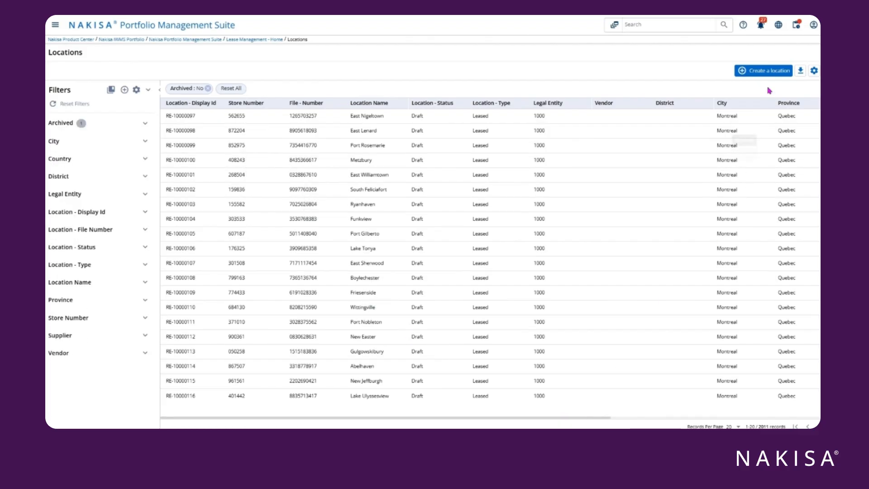
left_click(768, 72)
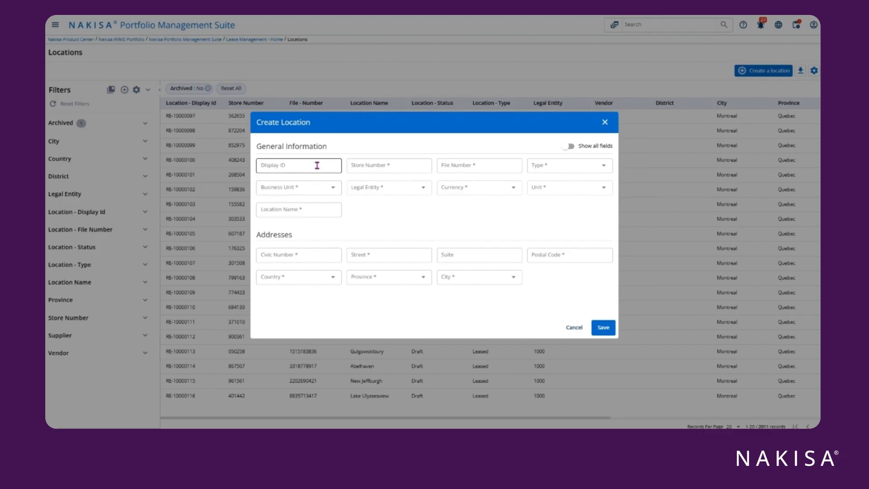
left_click(400, 166)
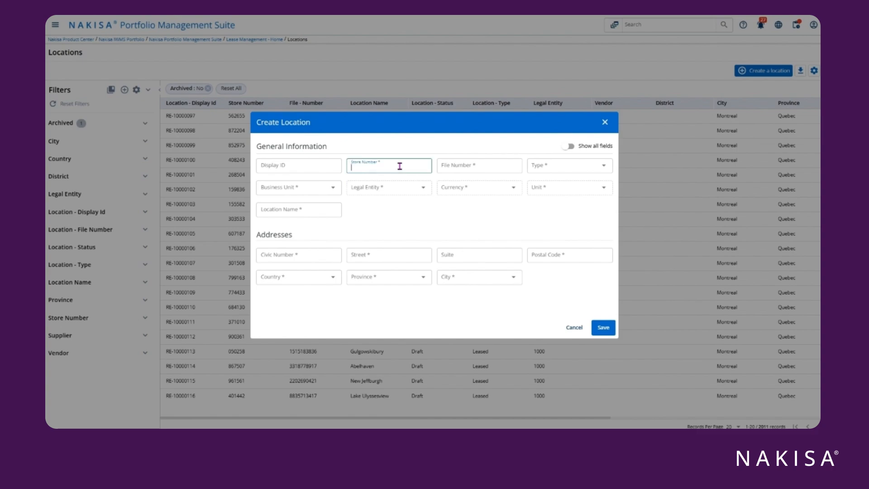
type("100-Retail")
key("ctrl+a")
key("ctrl+c")
left_click(452, 166)
key("ctrl+v")
left_click(541, 167)
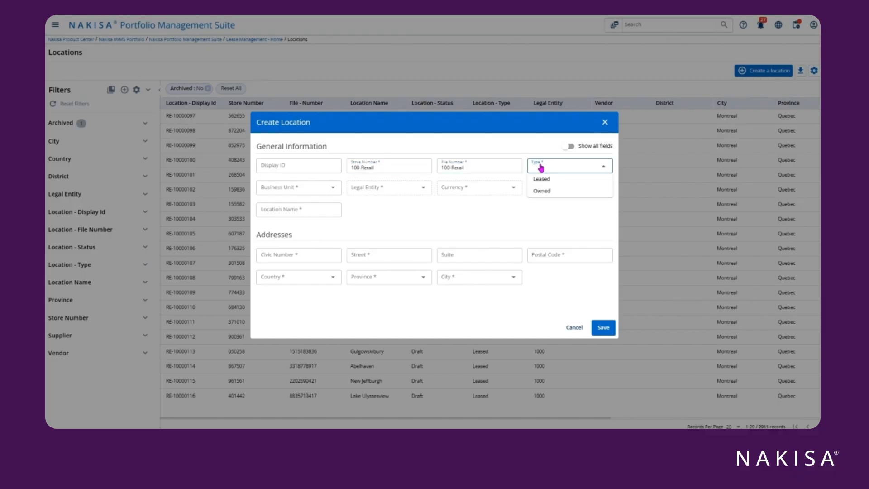
left_click(549, 180)
Assign the location to business unit BU0001 - Global Business Unit and legal entity 1000 - FINQ85-300.
left_click(303, 189)
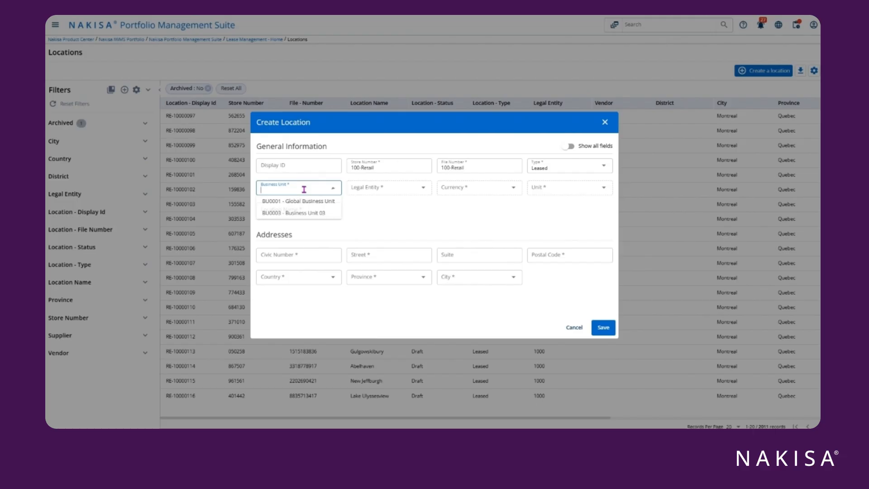
left_click(299, 201)
left_click(388, 188)
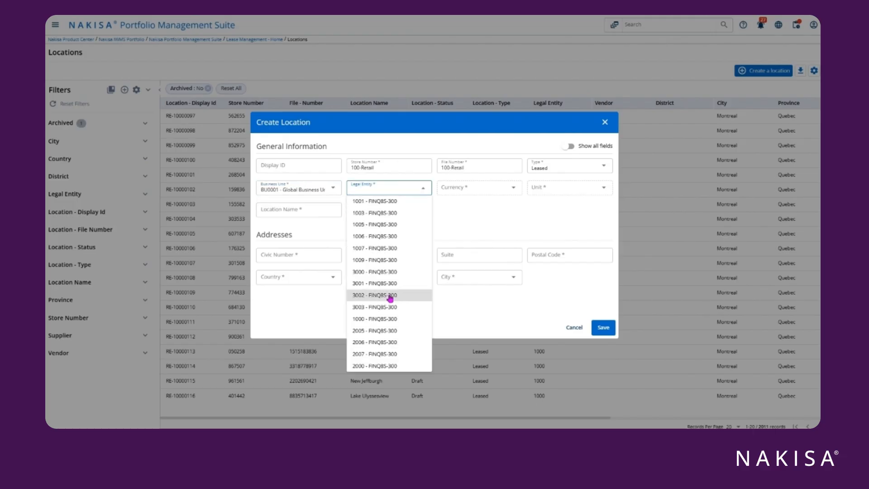
left_click(380, 319)
Set the location's currency to USD and unit to Square foot, and name it Retail Store.
type("U")
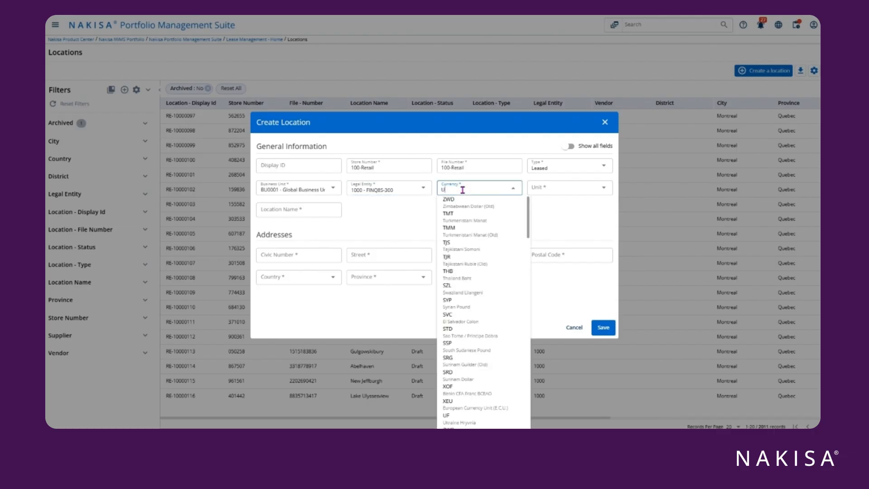
type("SD")
key("Return")
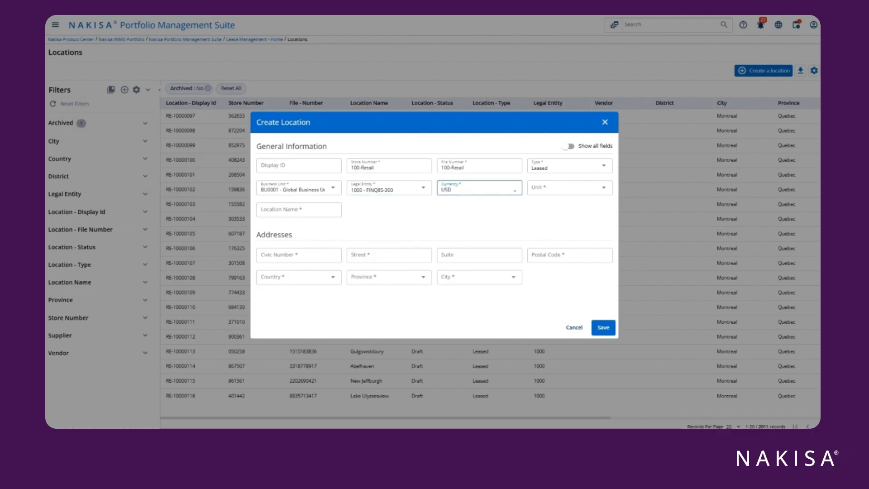
left_click(553, 195)
left_click(548, 236)
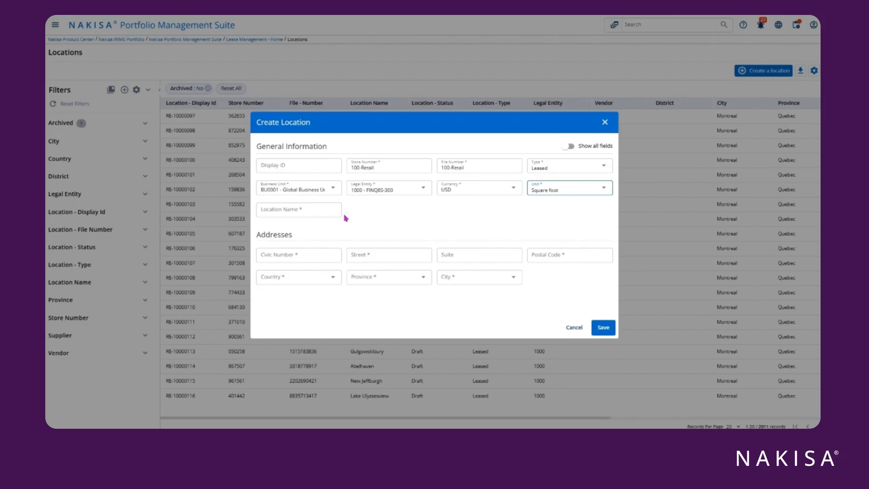
left_click(322, 207)
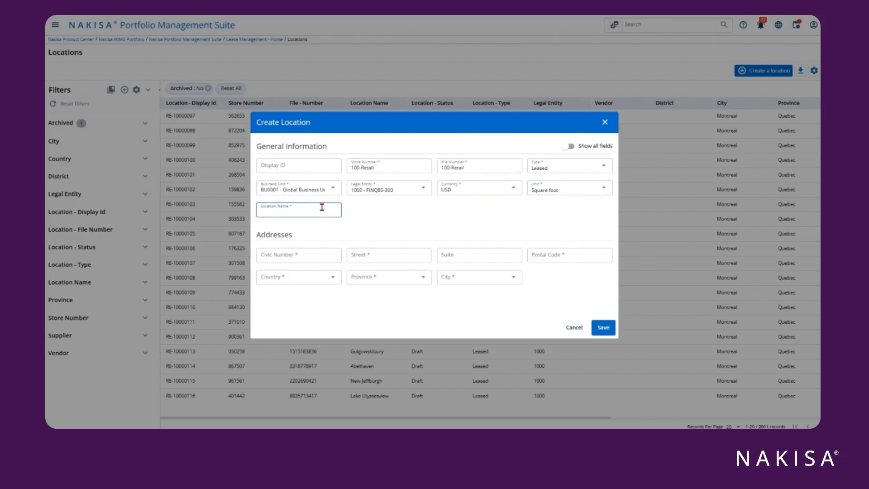
type("Retail Store")
Fill in the location's civic number, street and postal code.
left_click(317, 253)
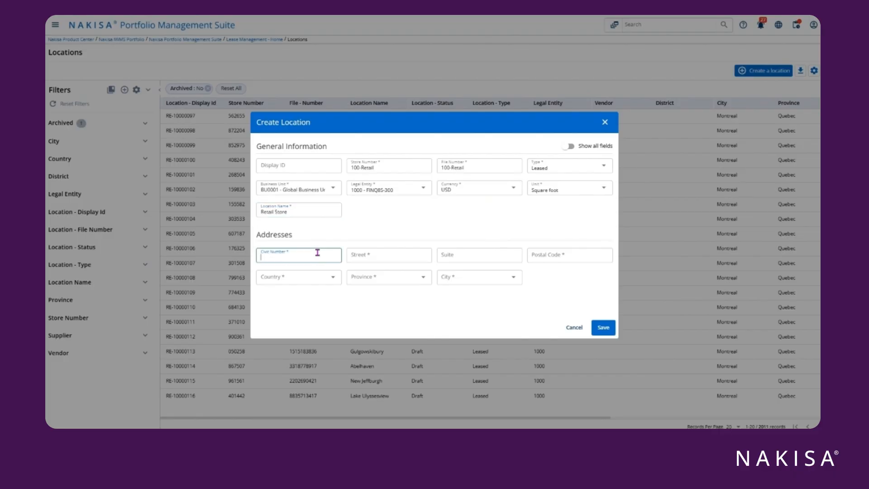
type("1")
left_click(385, 256)
type("na")
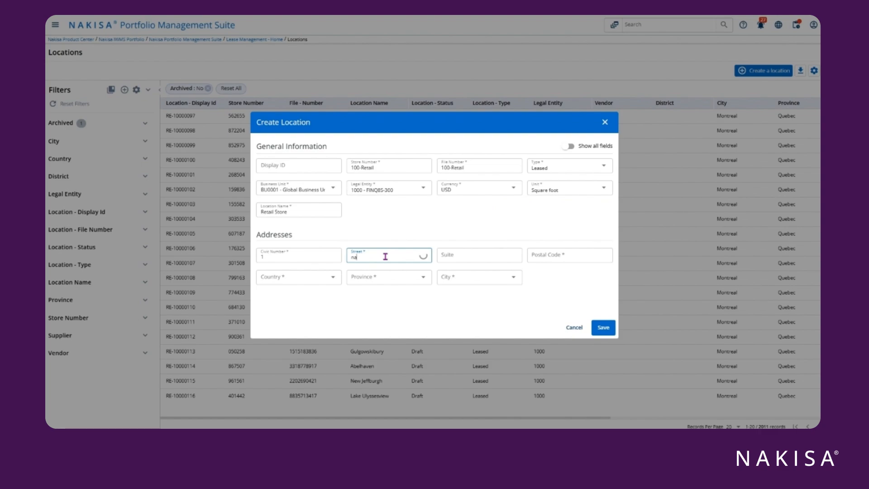
type("kisa way")
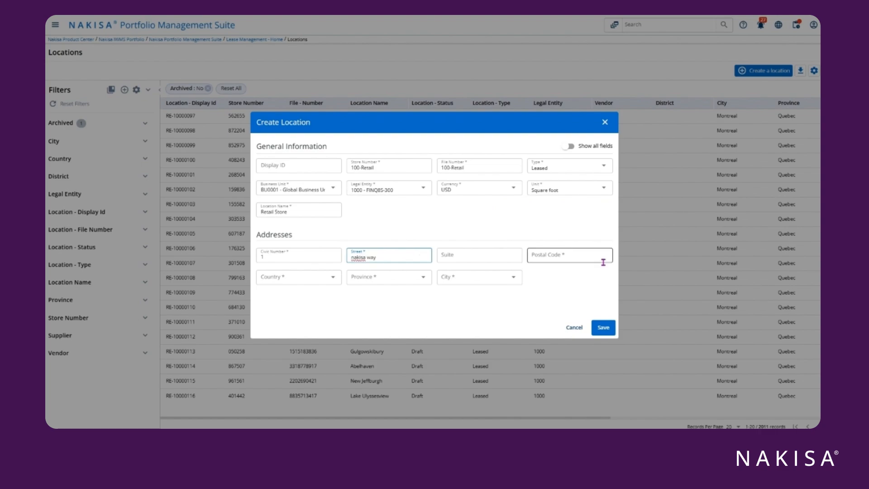
left_click(594, 262)
type("N2")
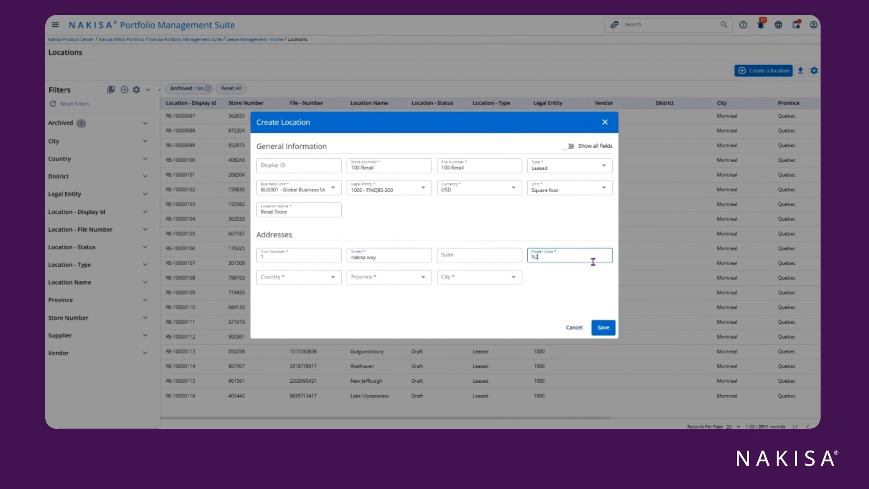
type("E 3V")
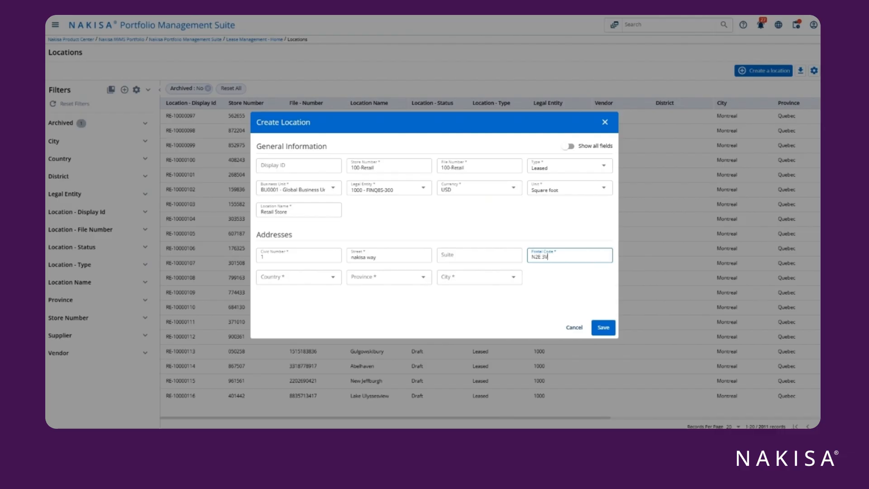
type("8")
Set the address country to Canada, province to Ontario and city to Mississauga, and save the new location.
left_click(295, 281)
left_click(271, 302)
left_click(378, 275)
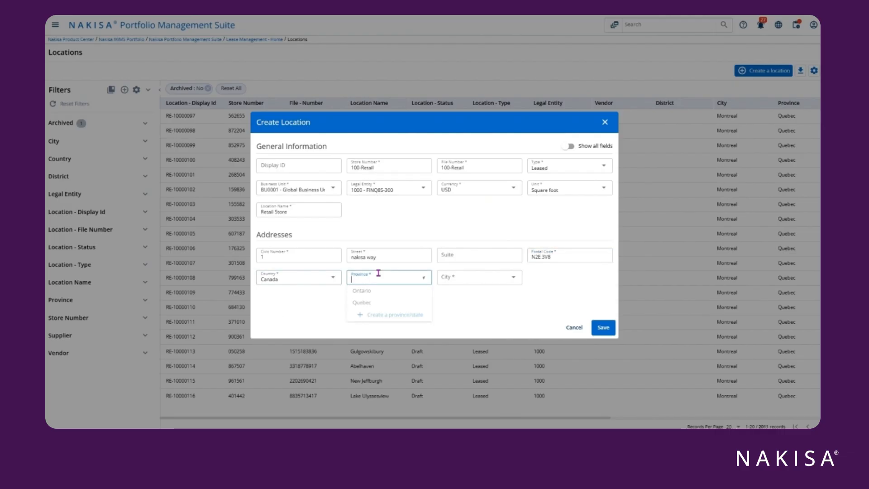
left_click(362, 291)
left_click(471, 278)
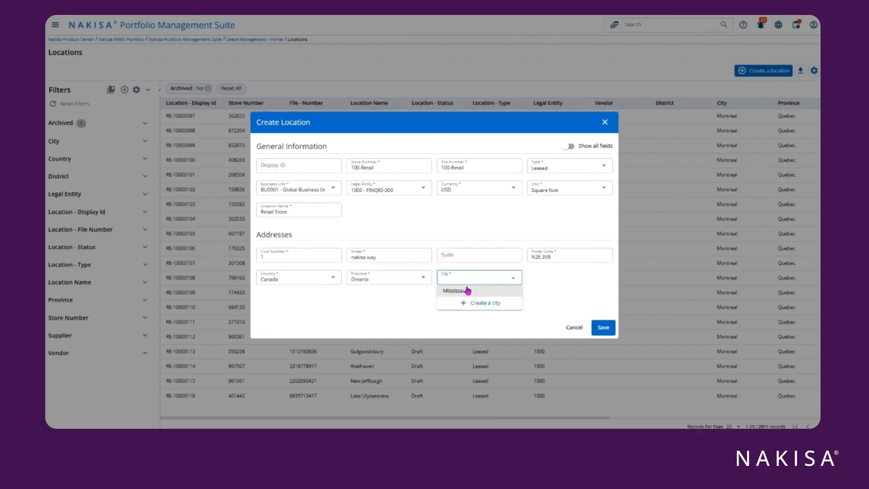
left_click(469, 291)
left_click(596, 326)
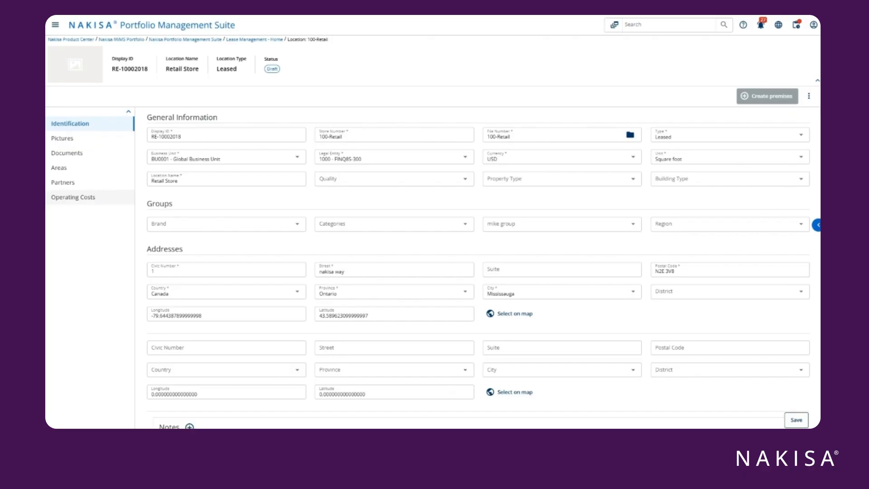
Start a new area for the location with area type Building GLA and source In House.
left_click(88, 174)
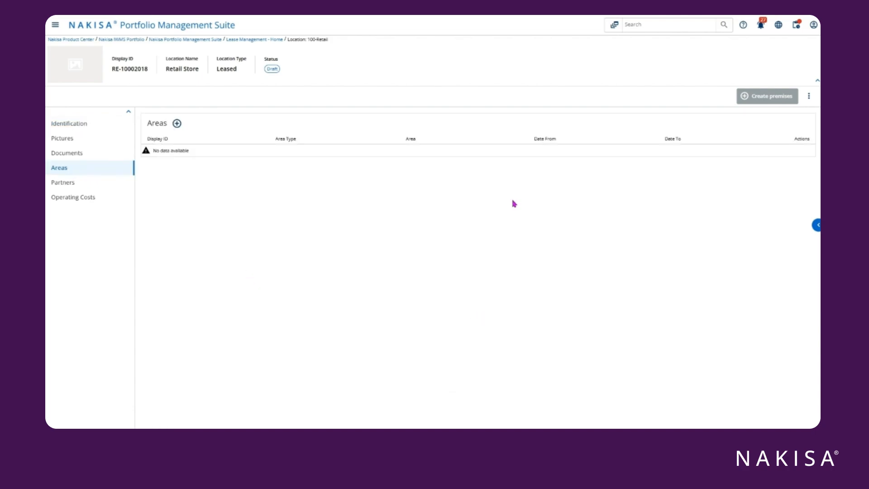
left_click(177, 123)
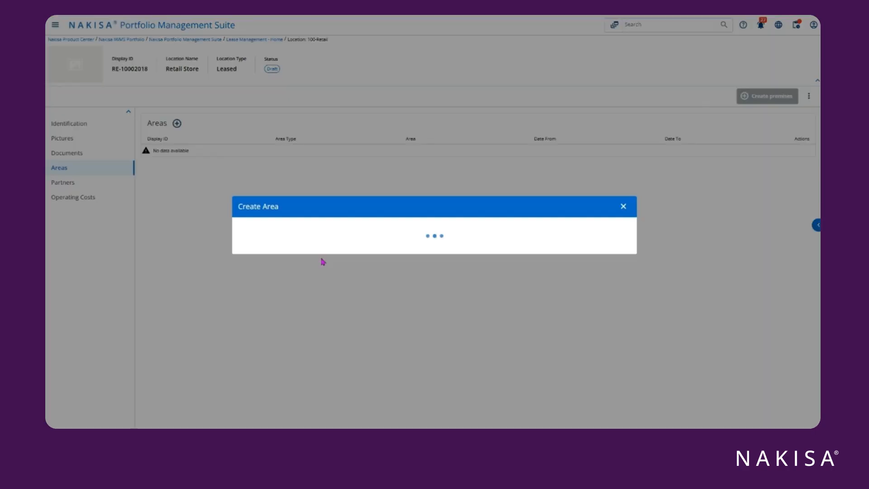
left_click(407, 154)
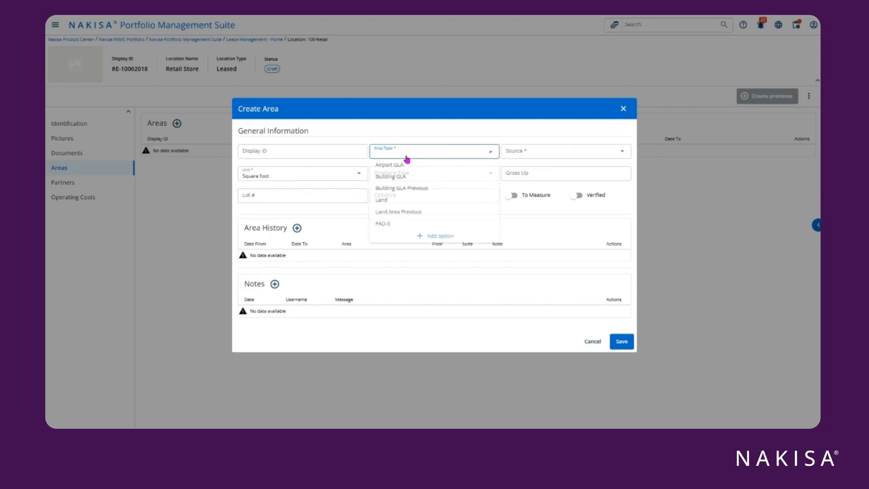
left_click(420, 177)
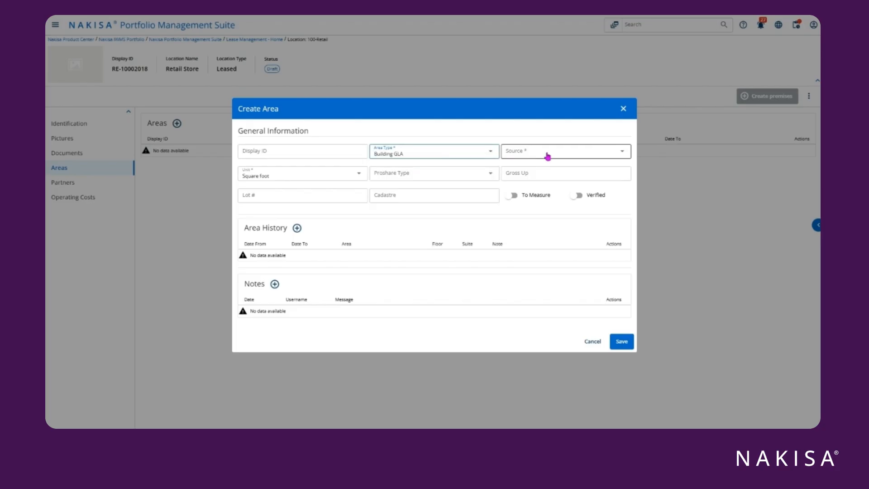
left_click(548, 156)
left_click(532, 180)
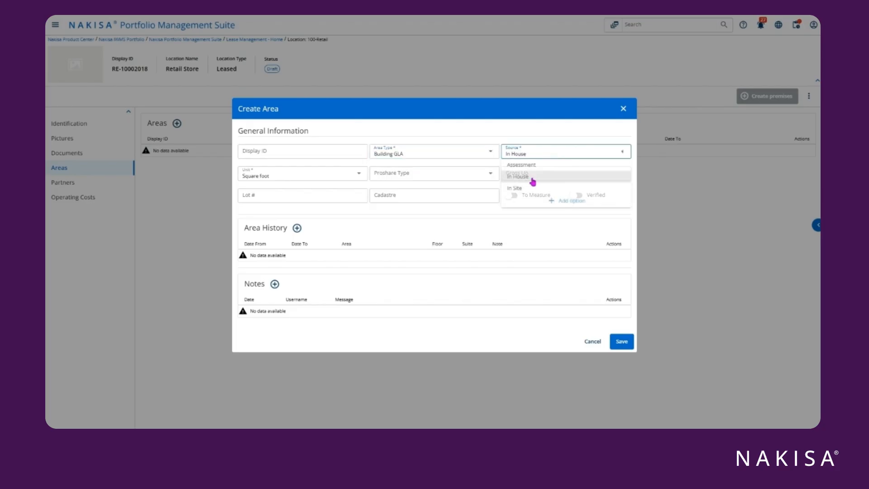
left_click(288, 182)
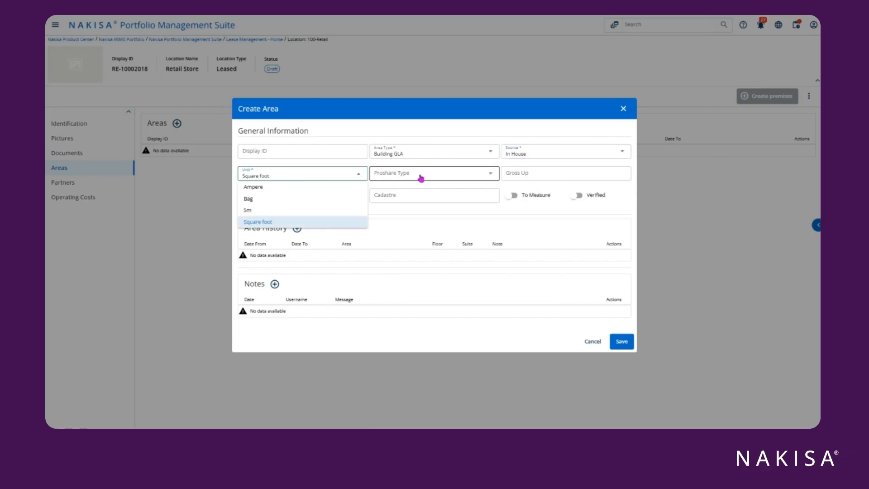
left_click(421, 178)
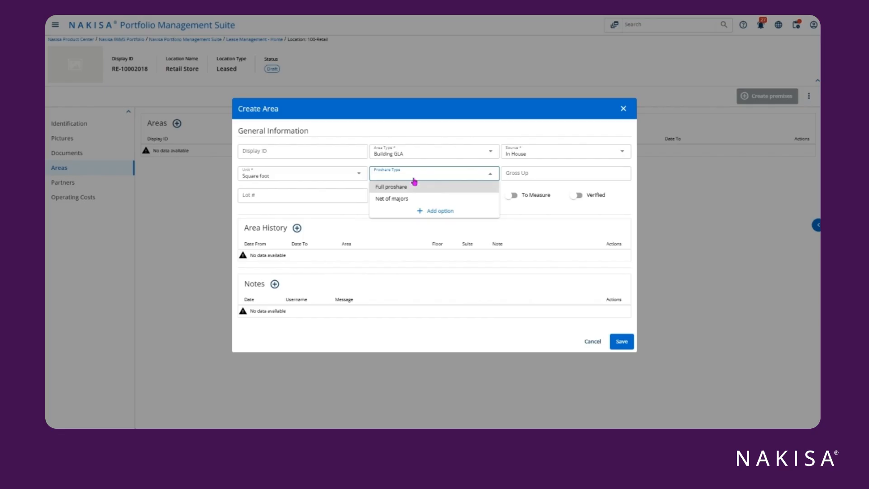
left_click(298, 246)
Add an area history entry of 2,000.00 square feet from 2010-01-01 to 9999-12-31 and save the area.
left_click(297, 228)
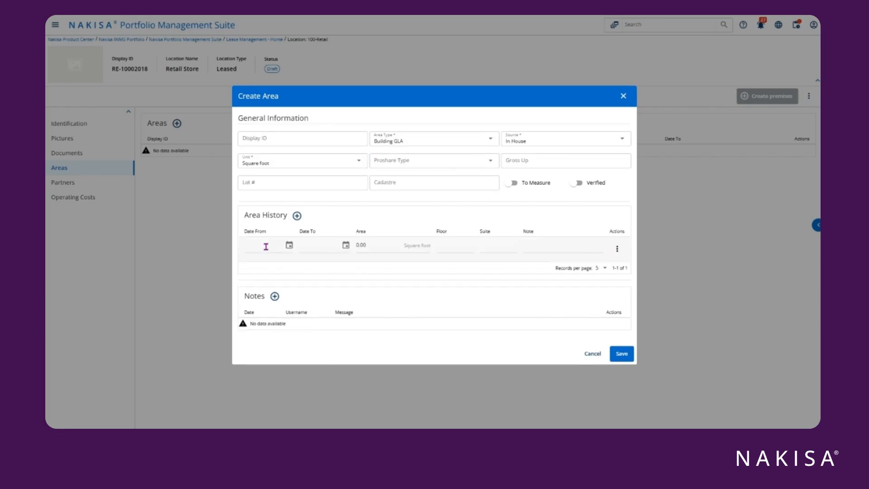
left_click(264, 247)
type("2010")
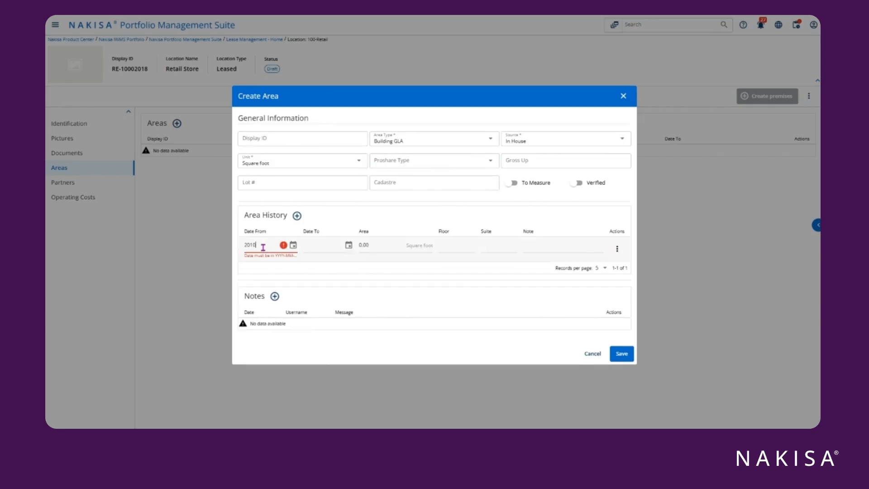
type("-01-0")
type("1")
left_click(325, 251)
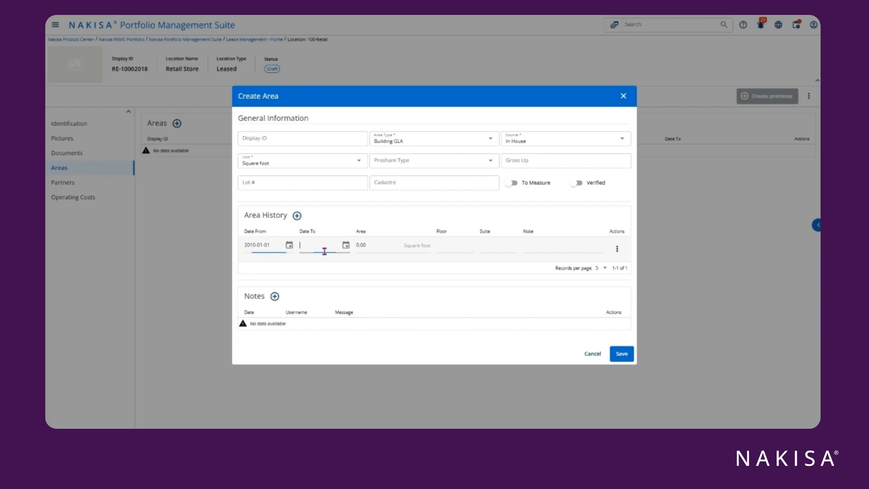
type("9999-12")
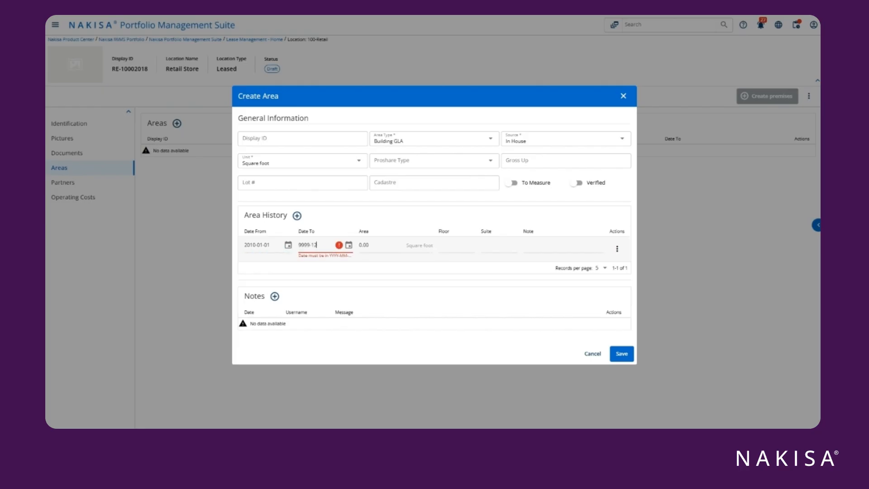
type("-31")
key("Tab")
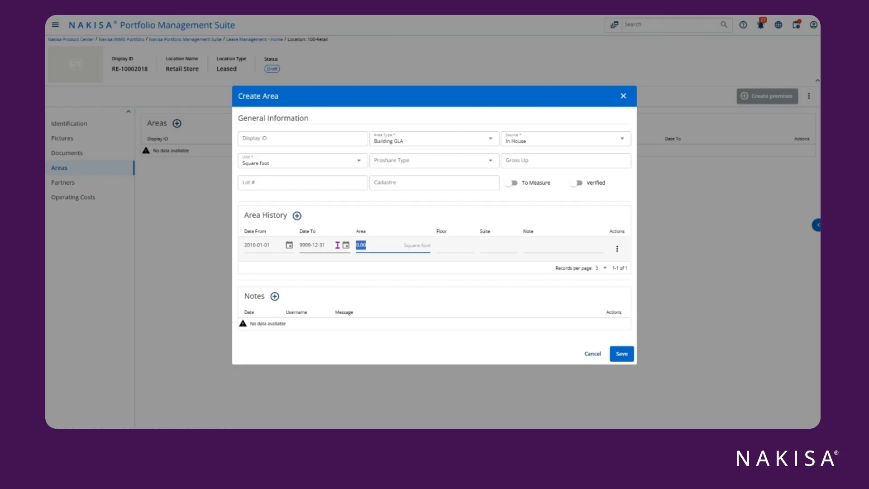
type("2,000.00")
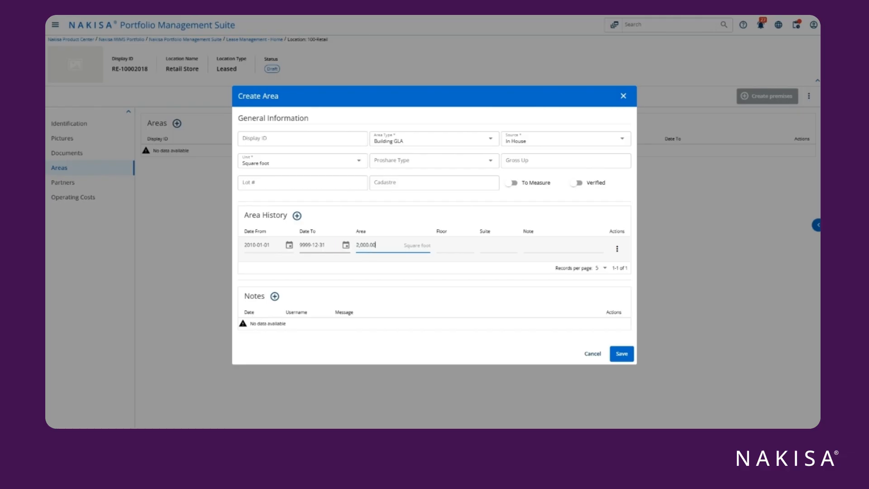
left_click(621, 354)
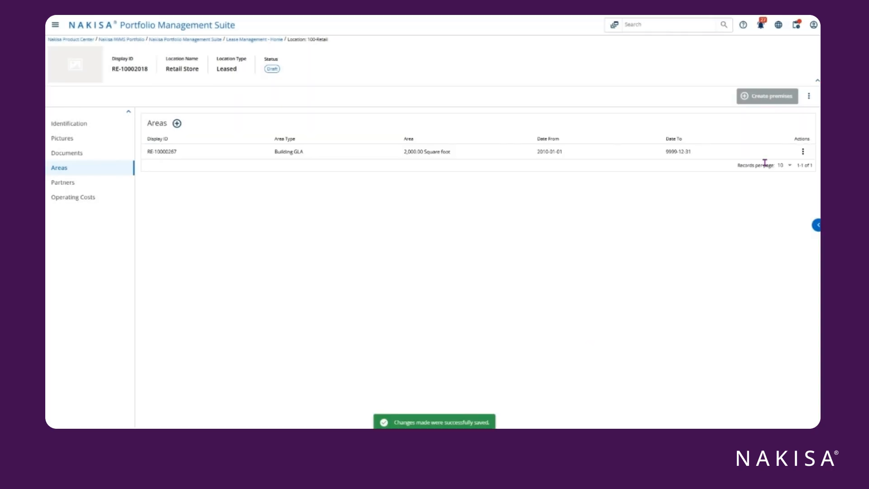
Activate the location and show the navigation tree for its file number.
left_click(810, 97)
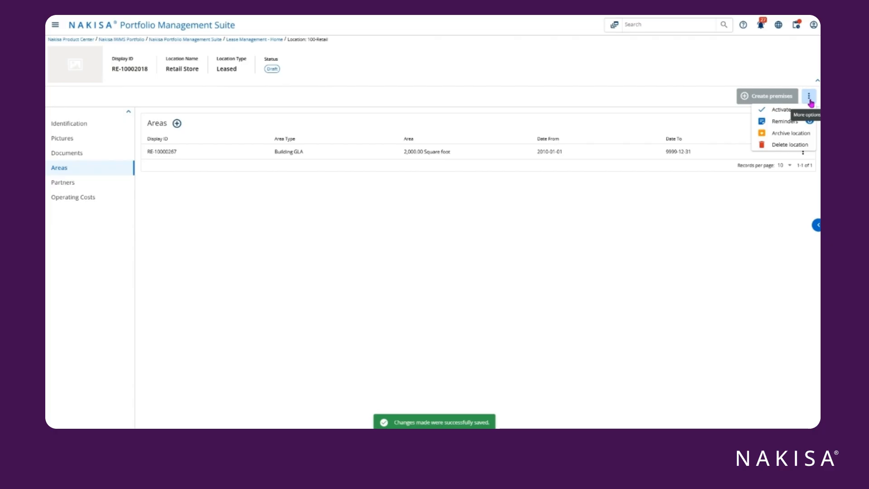
left_click(790, 113)
left_click(817, 225)
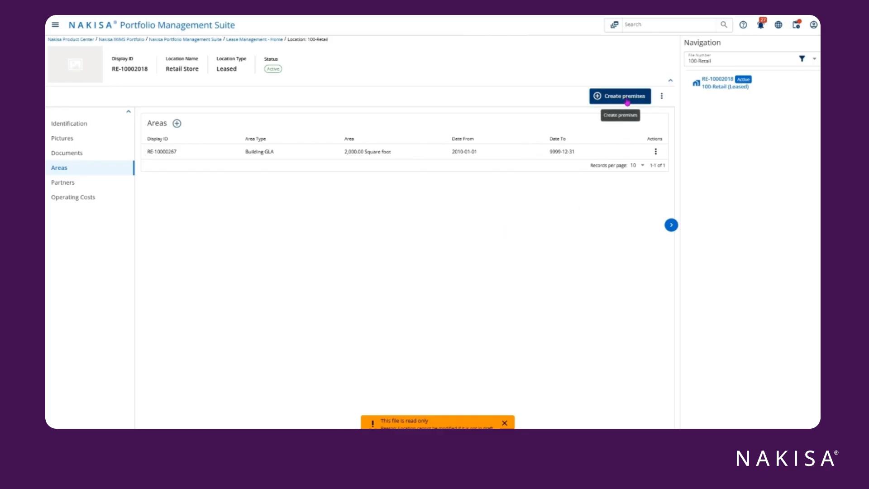
left_click(627, 102)
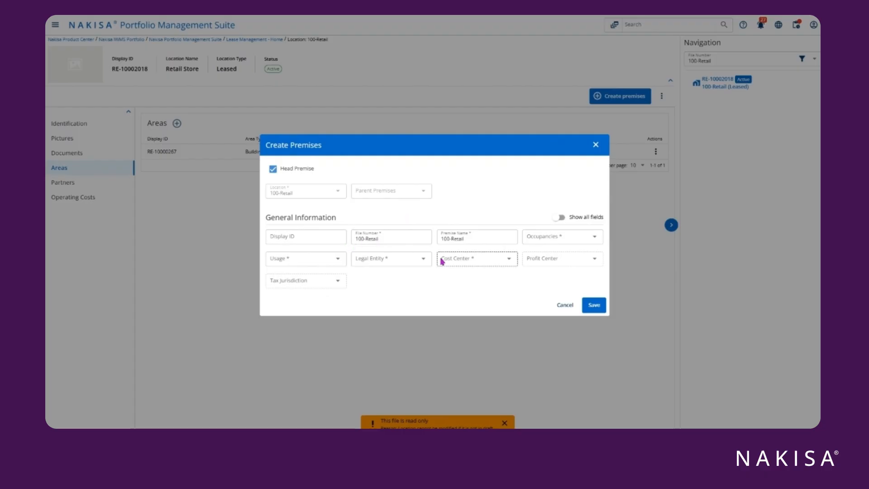
left_click(294, 265)
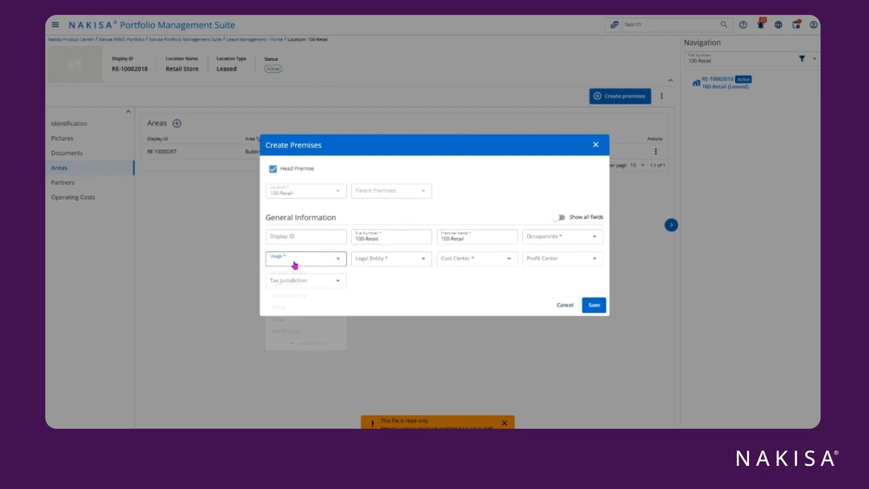
left_click(300, 320)
left_click(387, 257)
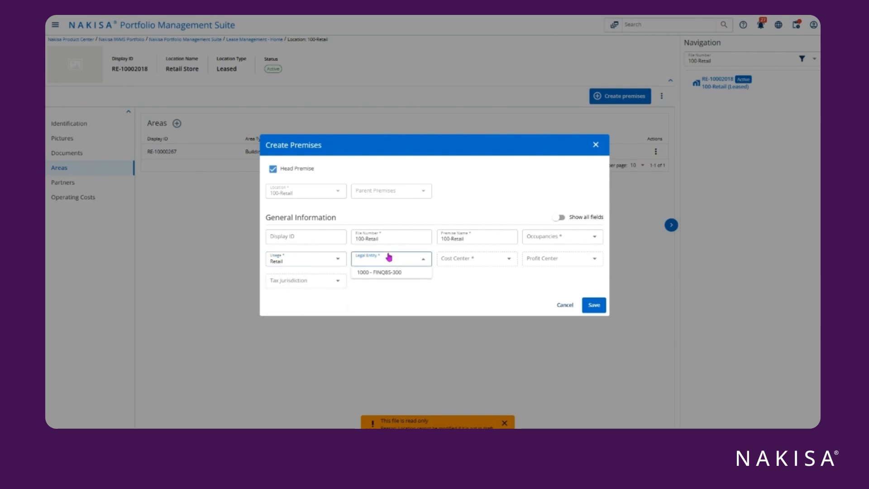
left_click(389, 273)
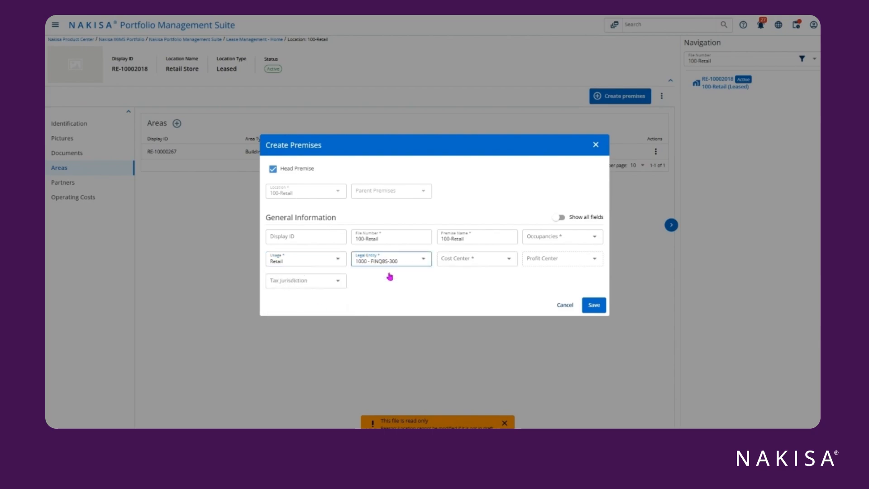
left_click(488, 258)
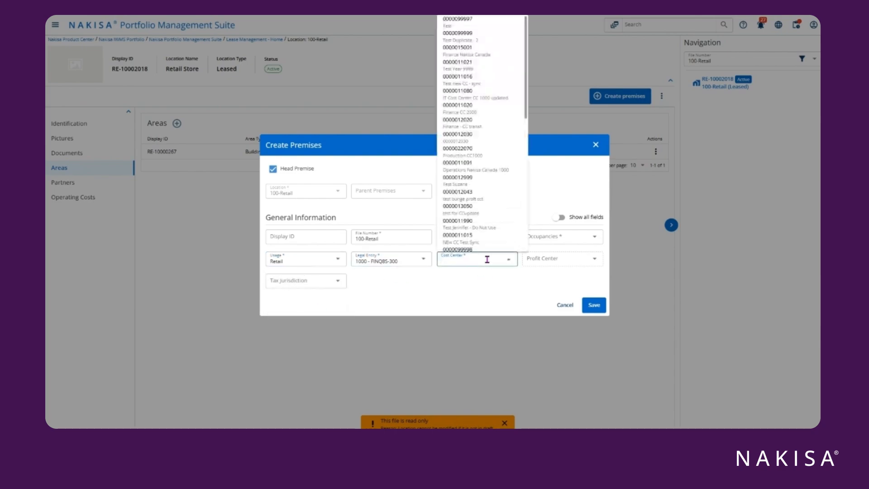
left_click(484, 50)
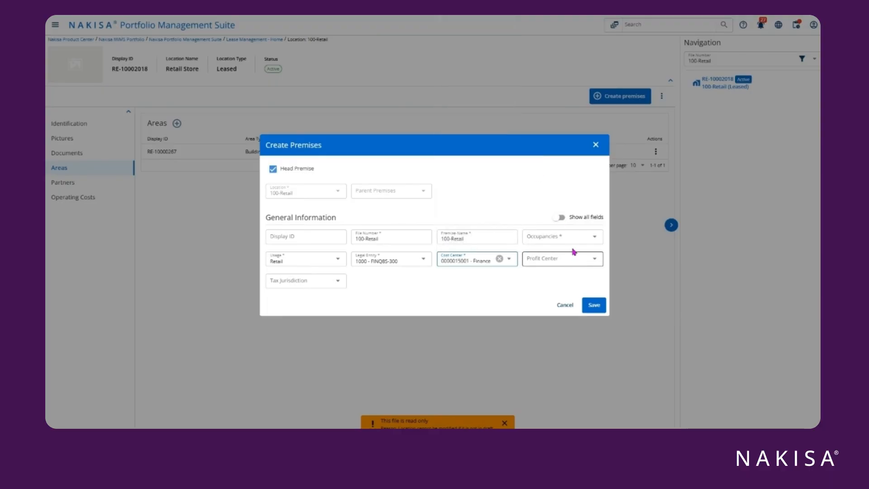
Set the premises' occupancy to Occupied and save the new premises.
left_click(574, 244)
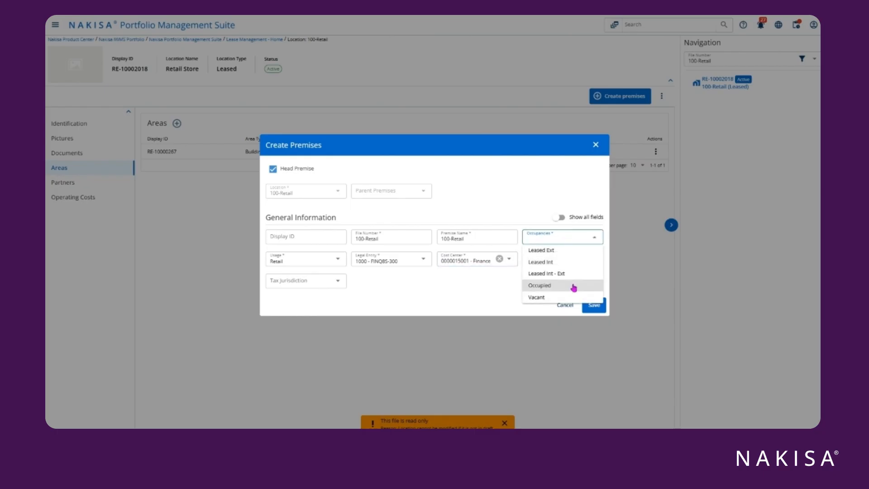
left_click(574, 286)
left_click(427, 293)
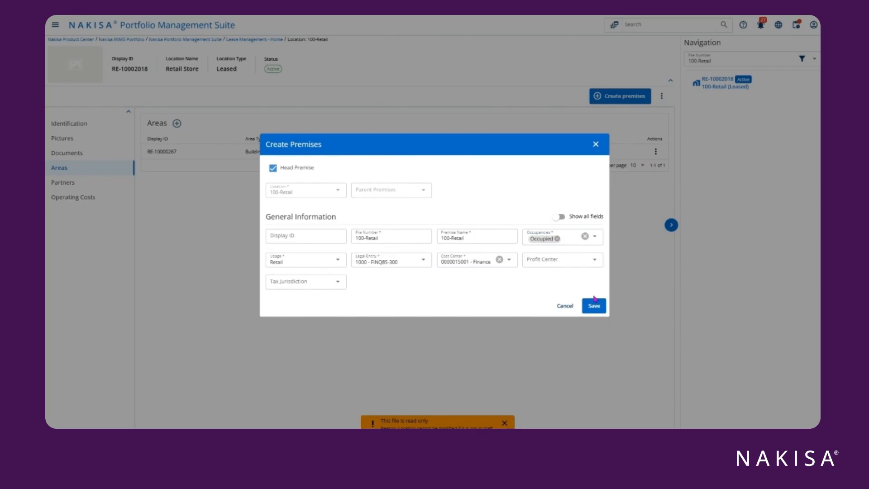
left_click(594, 304)
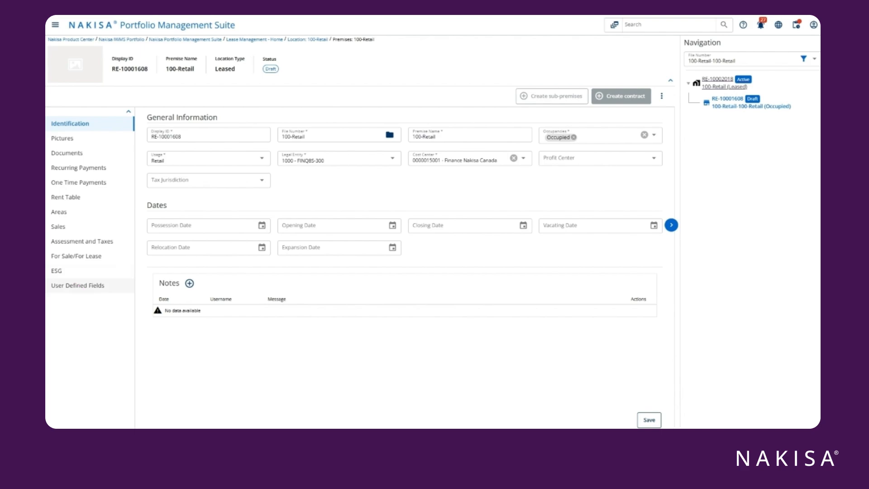
Start a new area for the premises with area type Office and source In House.
left_click(81, 217)
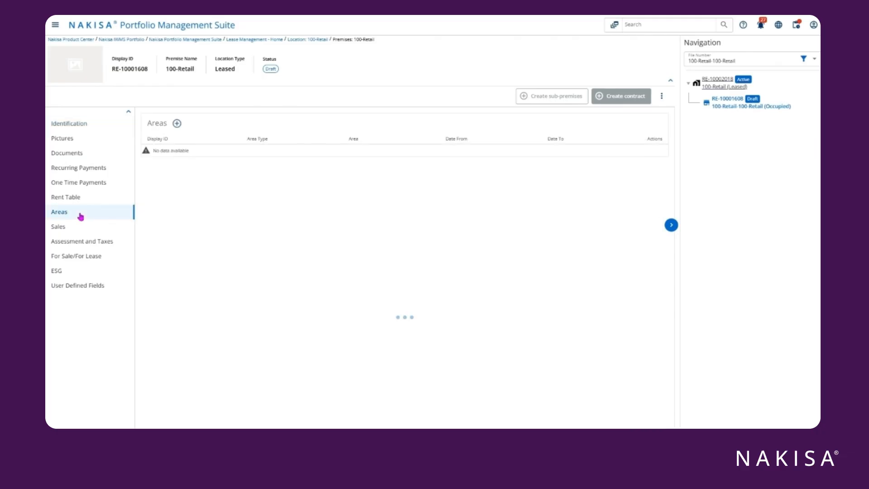
left_click(177, 123)
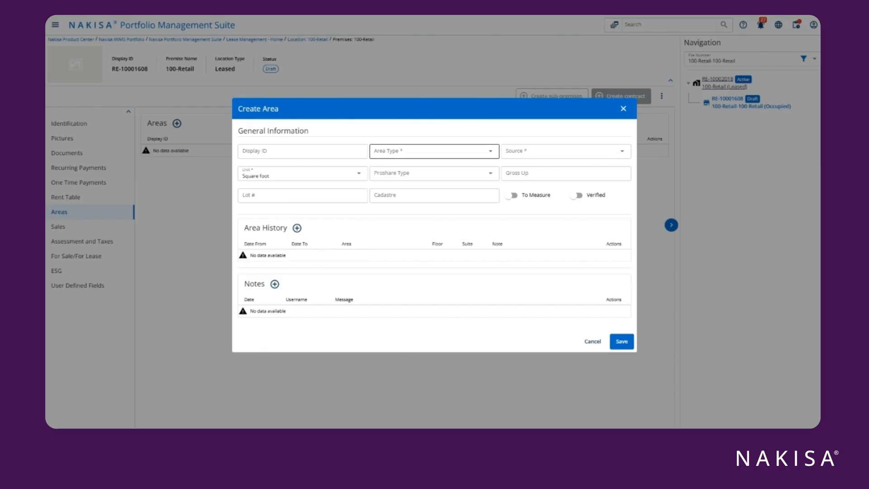
left_click(385, 156)
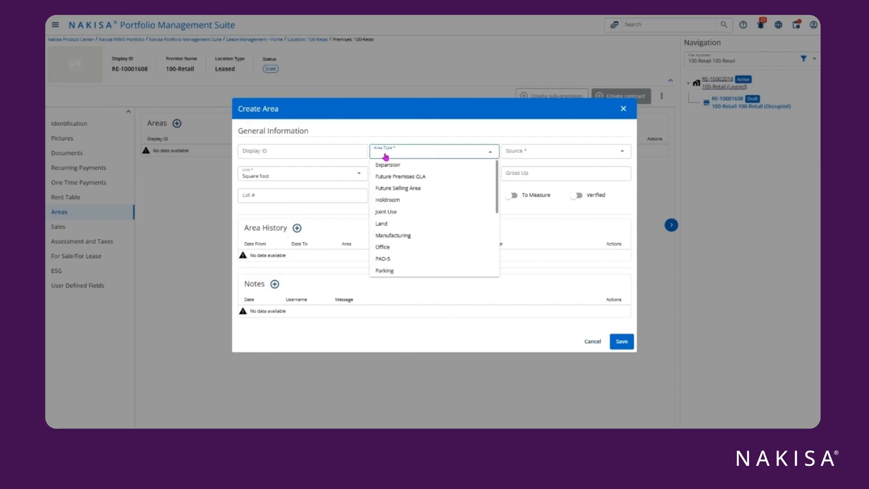
left_click(385, 248)
left_click(513, 154)
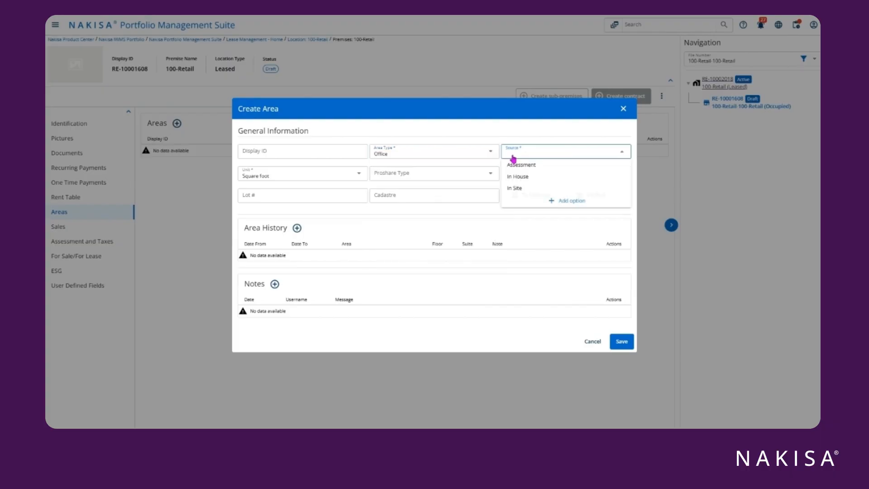
left_click(518, 177)
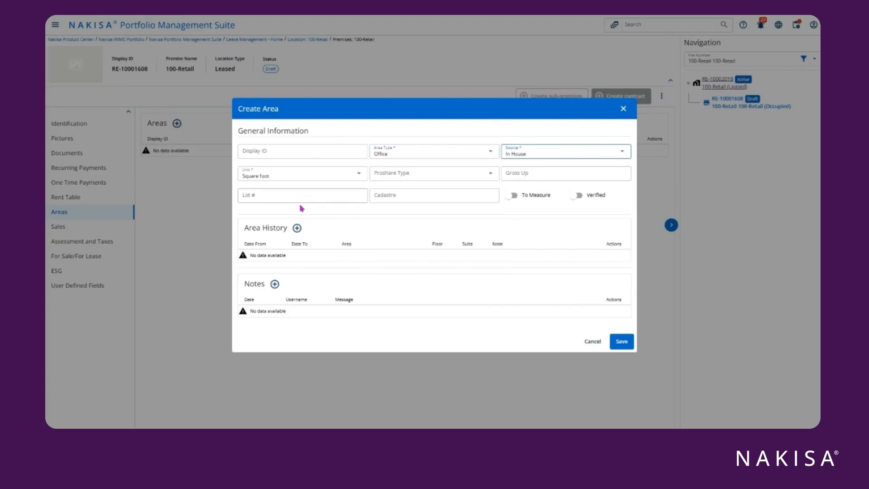
Add an area history entry dated from 2010-01-01 to 9999-12-31.
left_click(297, 228)
left_click(256, 250)
type("2")
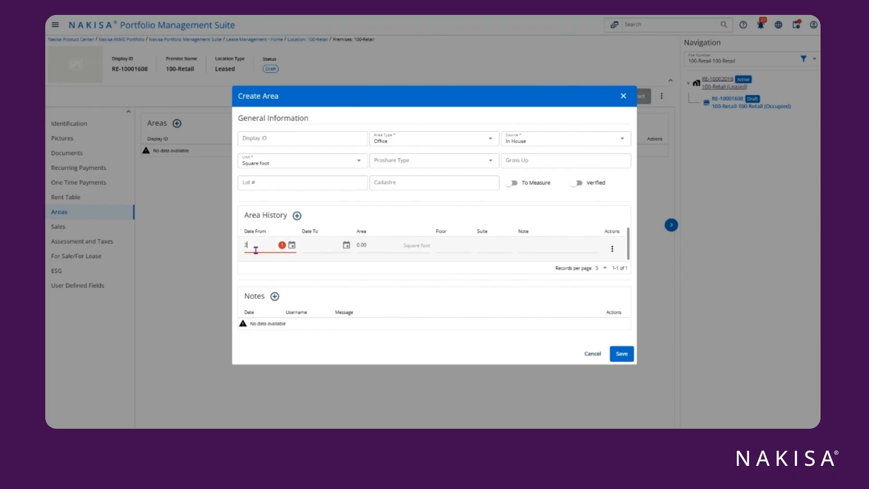
type("010-0")
key("BackSpace")
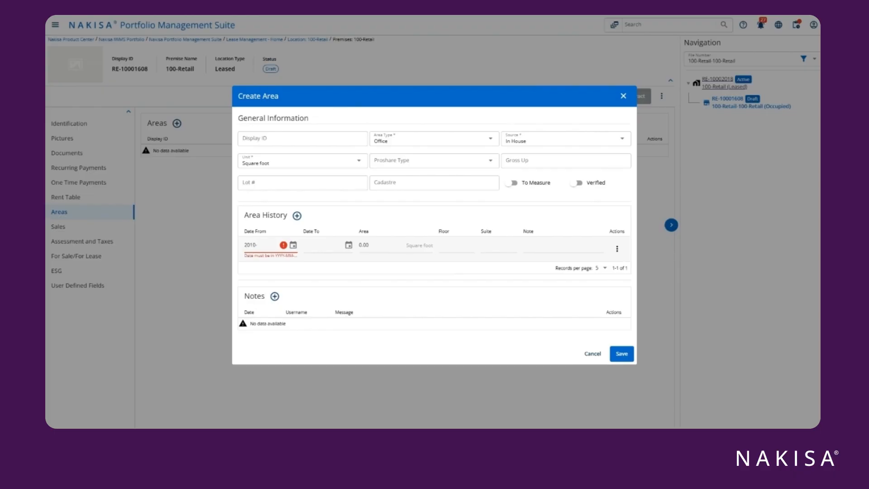
type("01-01")
left_click(329, 262)
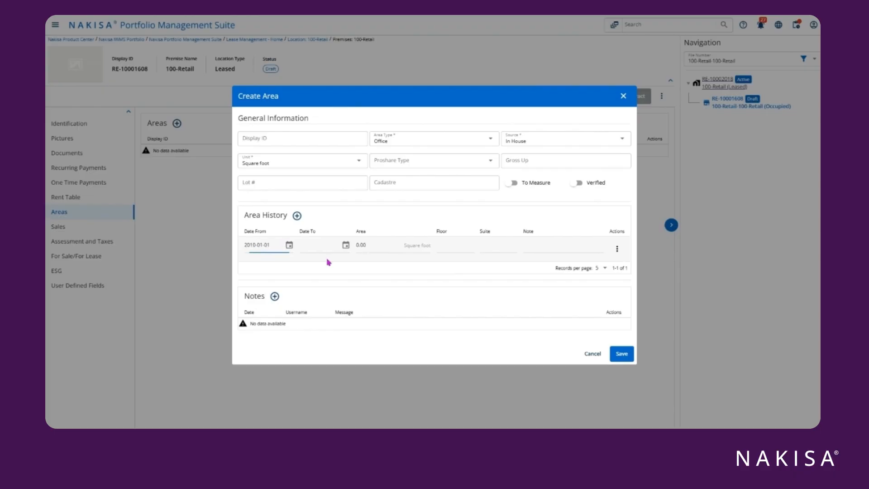
left_click(316, 245)
type("9999")
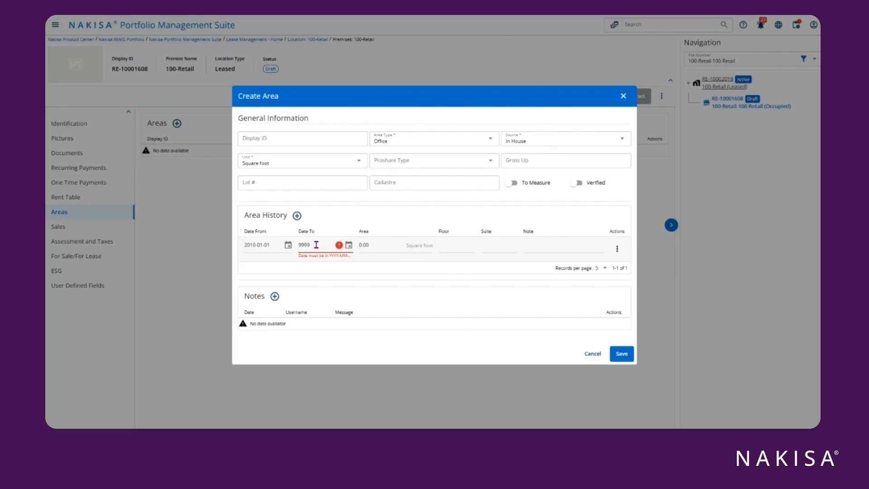
type("-12-31")
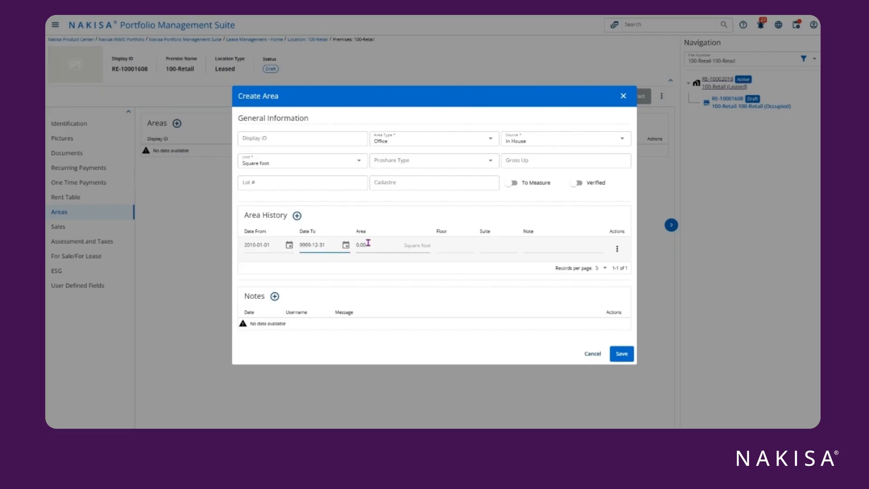
Set the history entry's area to 1,000.00 square feet and save the premises area.
left_click_drag(368, 243, 357, 243)
type("4000")
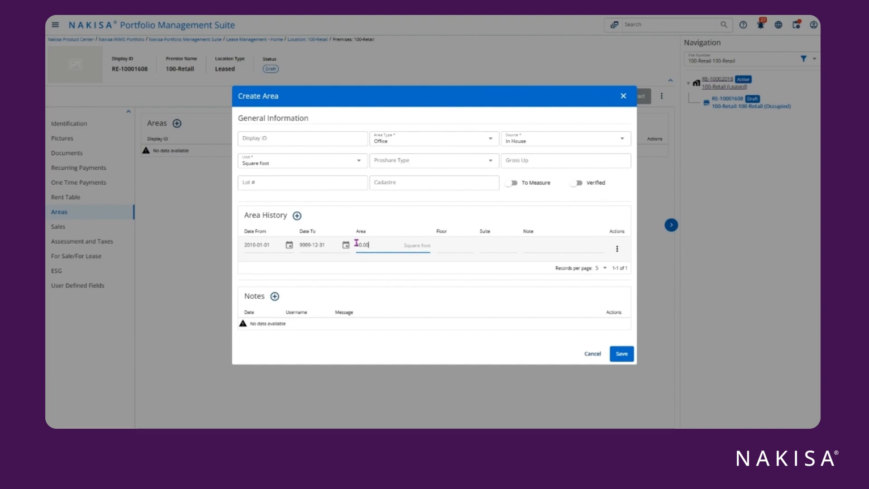
type("00")
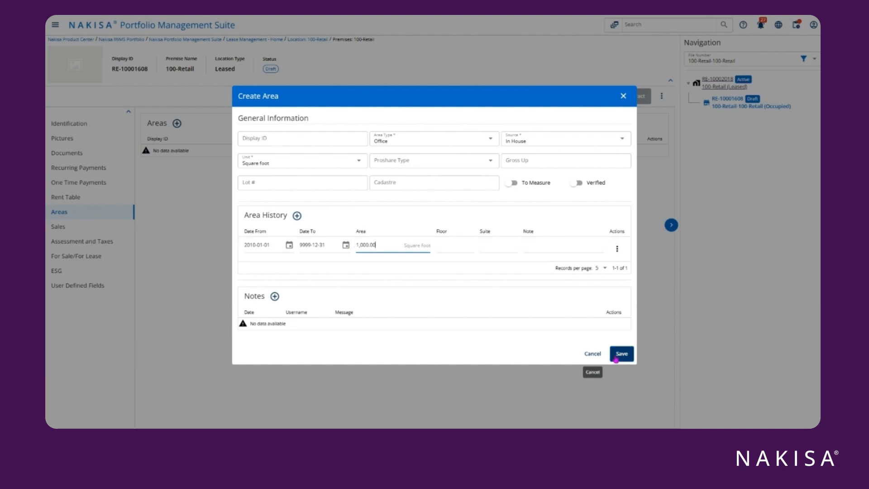
left_click(621, 355)
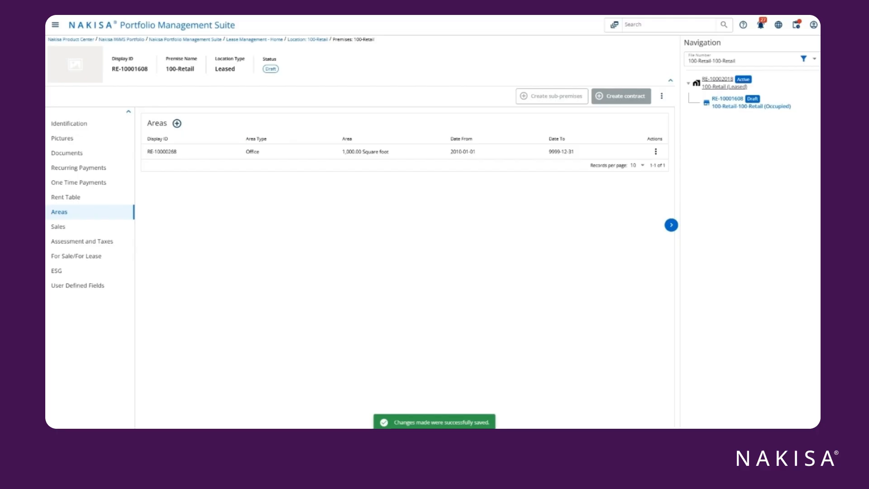
Activate the premises and start a new contract for it.
left_click(662, 97)
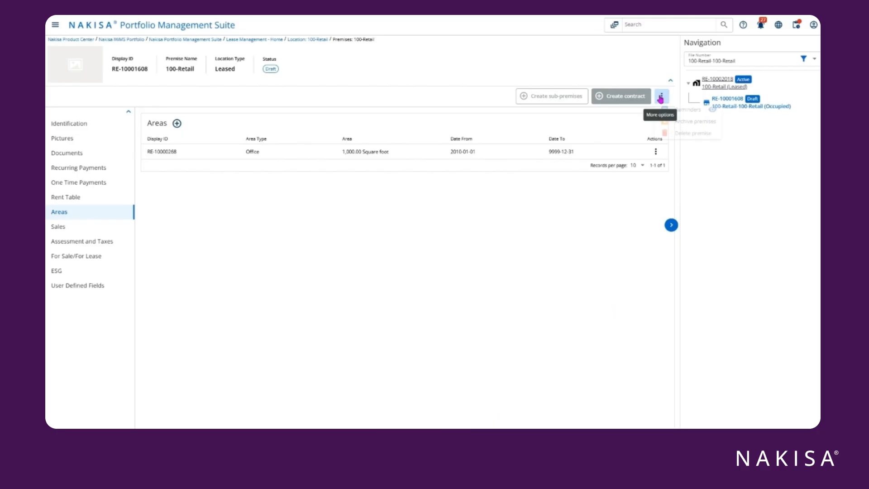
left_click(675, 110)
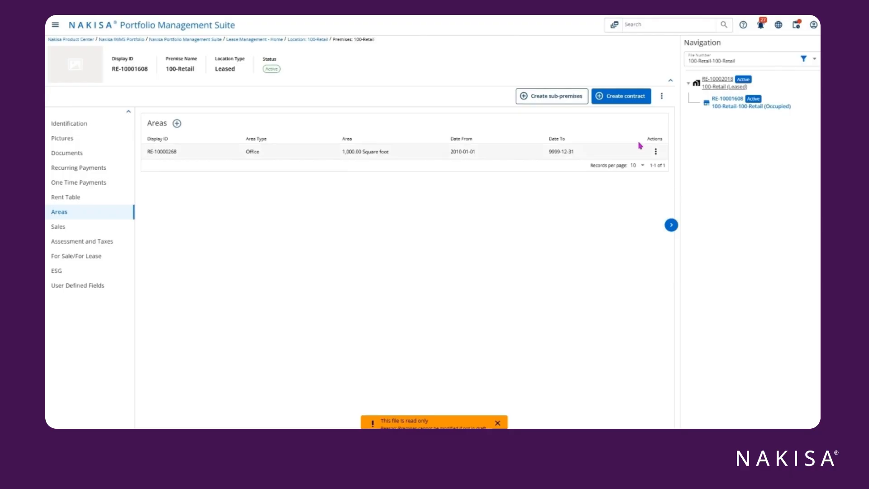
left_click(626, 98)
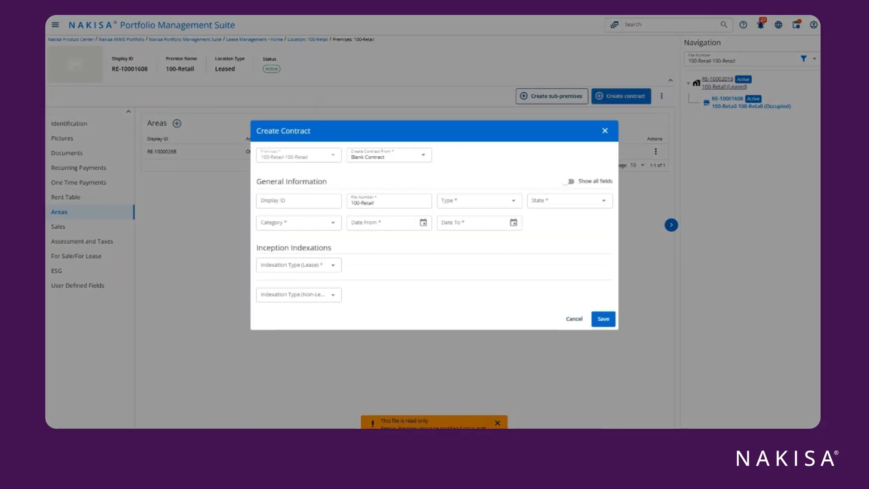
Set the contract's type to Head Lease, its state to Initial and its category to Contract.
left_click(495, 200)
left_click(494, 216)
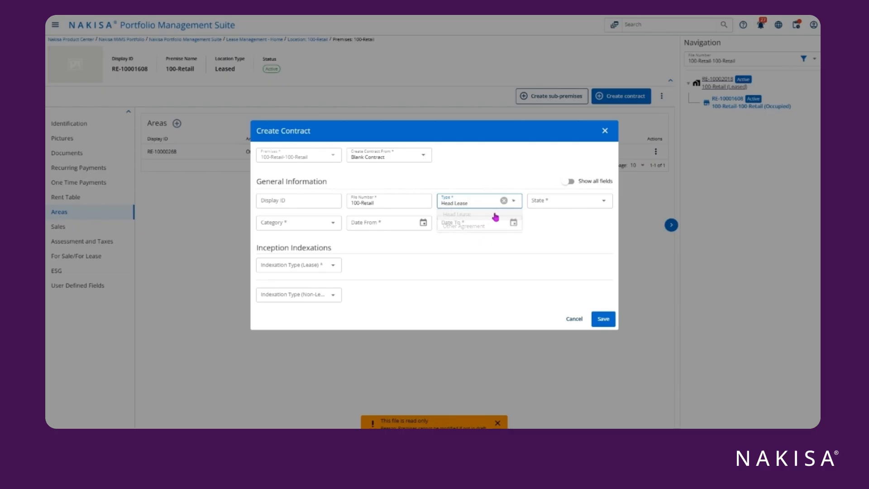
left_click(544, 200)
left_click(558, 216)
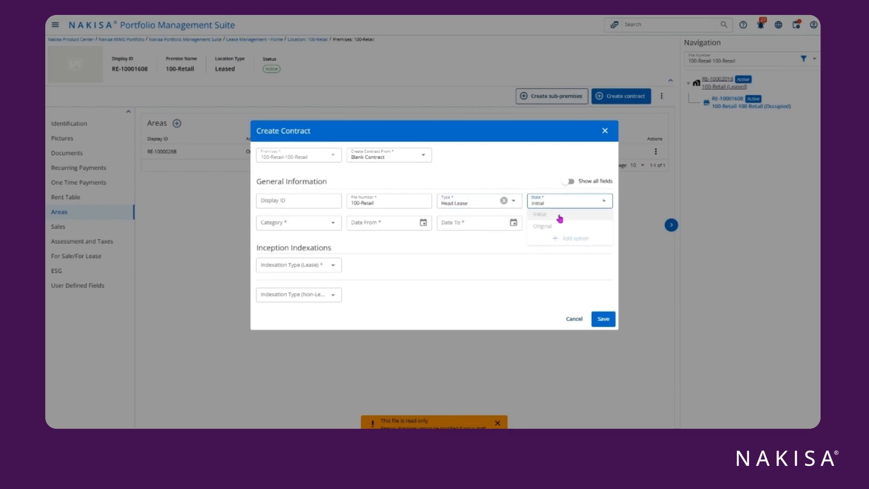
left_click(317, 223)
left_click(301, 235)
Set the contract period from 2024-01-01 to 2024-12-31.
left_click(364, 222)
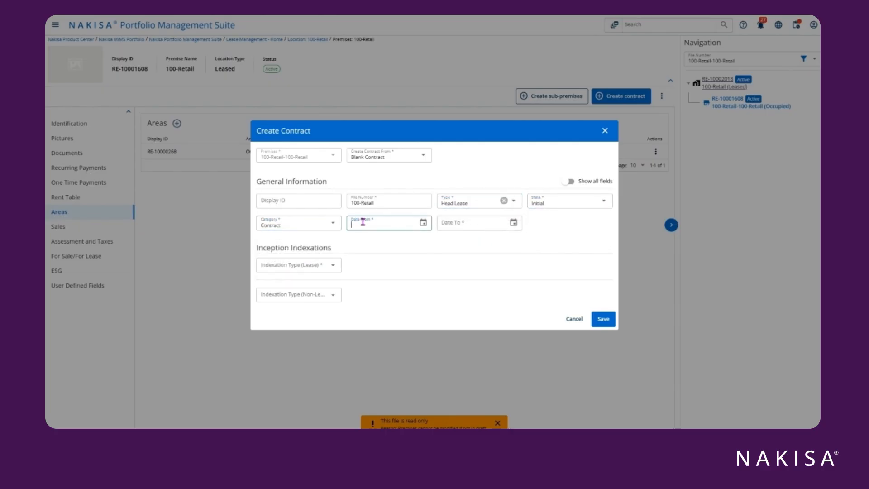
type("2024-01-01")
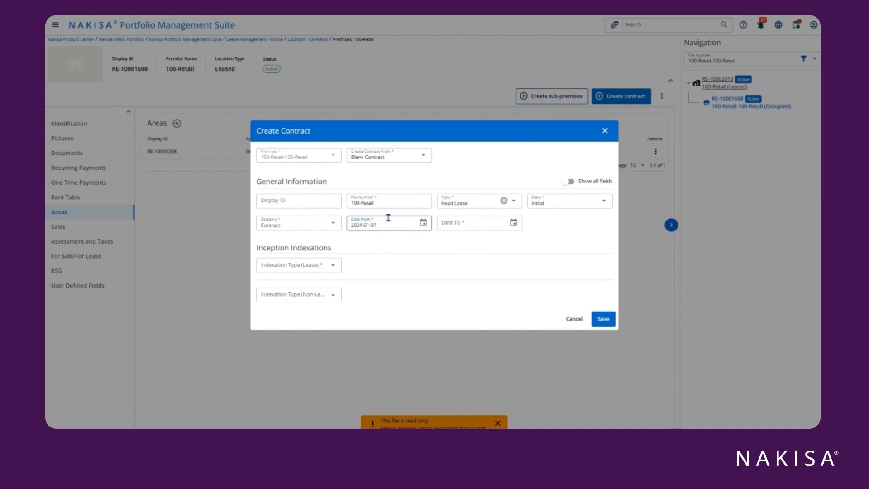
left_click(453, 222)
type("2")
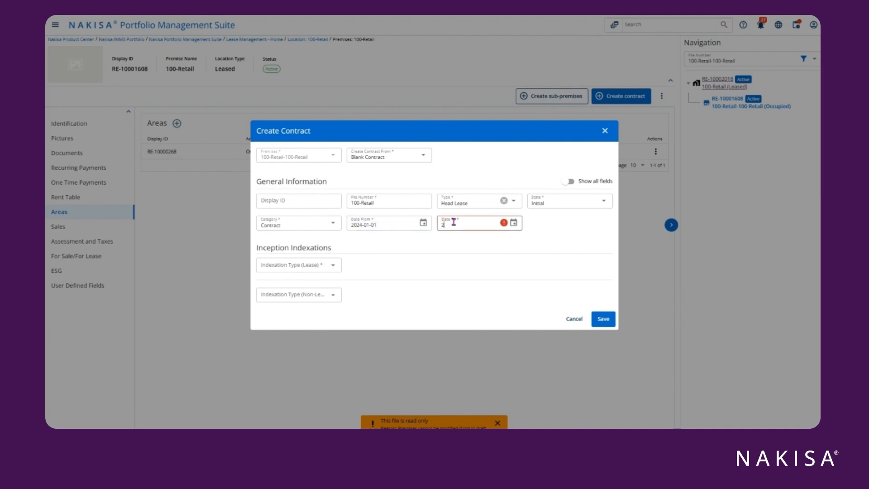
type("024-12-31")
Set the lease and non-lease inception indexation types to None and save the contract.
left_click(327, 266)
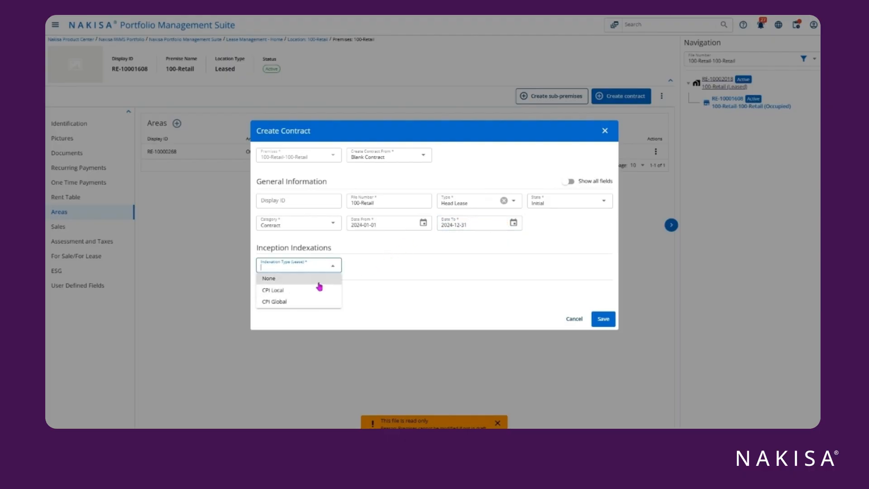
left_click(318, 282)
left_click(317, 299)
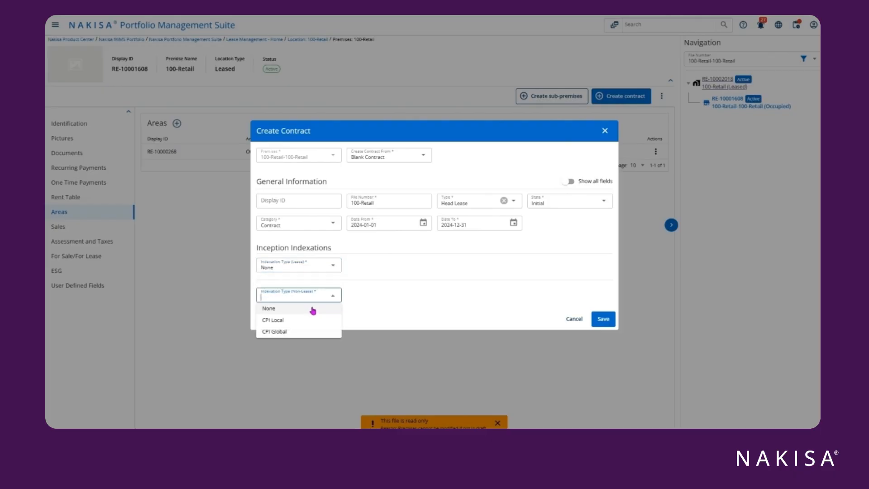
left_click(312, 310)
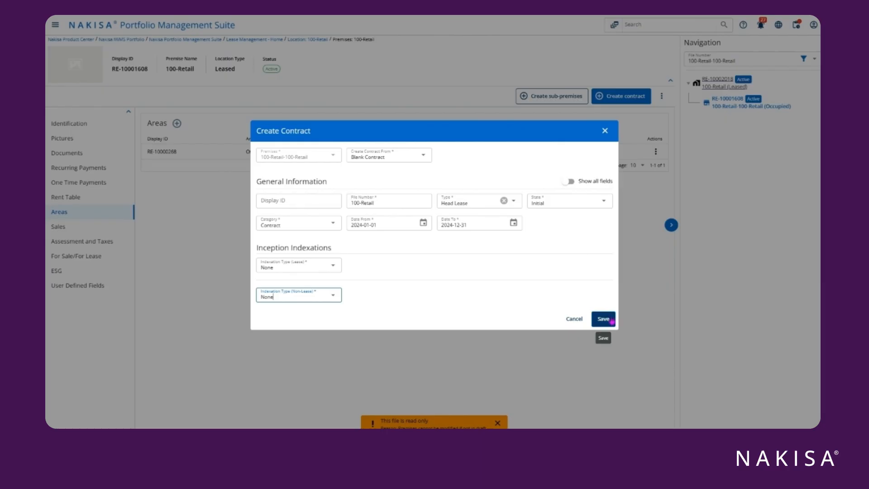
left_click(602, 319)
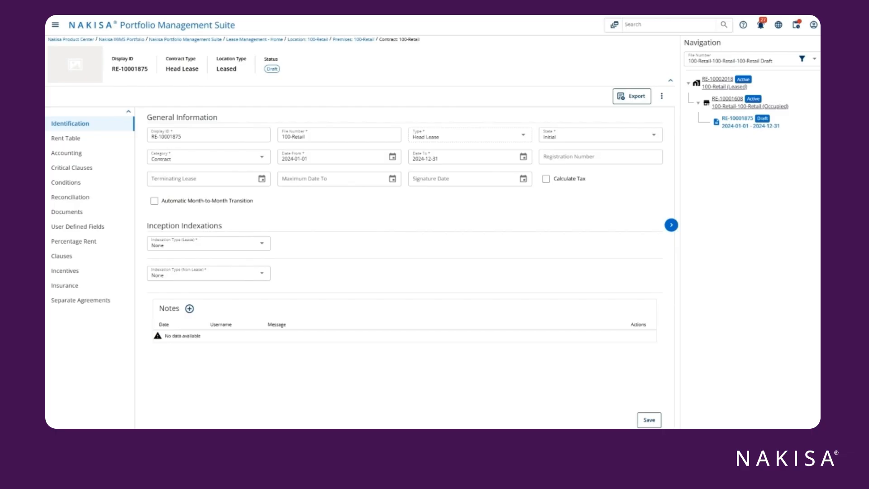
Start a new rent entry in the contract's rent table with expense category type Payment and expense category Base Rent.
left_click(65, 144)
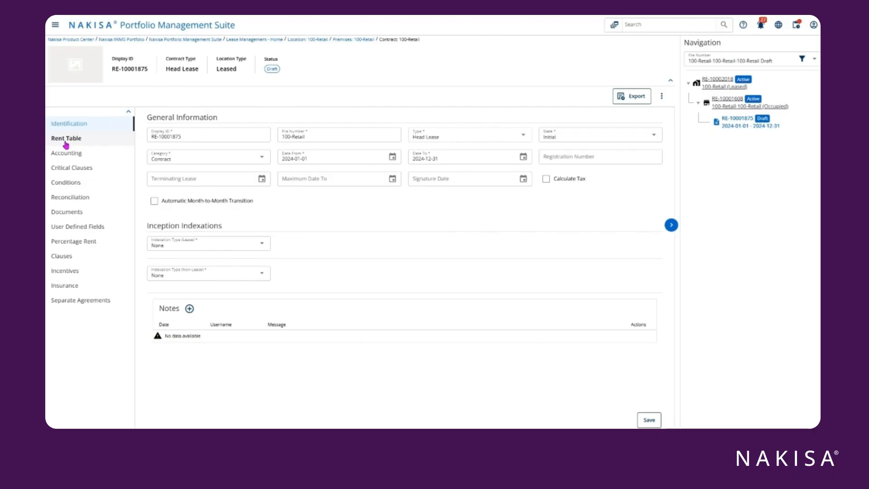
left_click(194, 124)
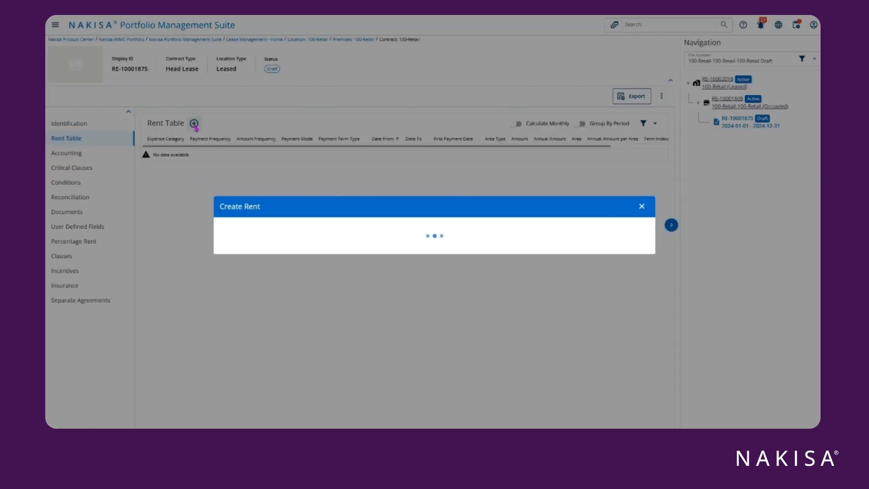
left_click(254, 156)
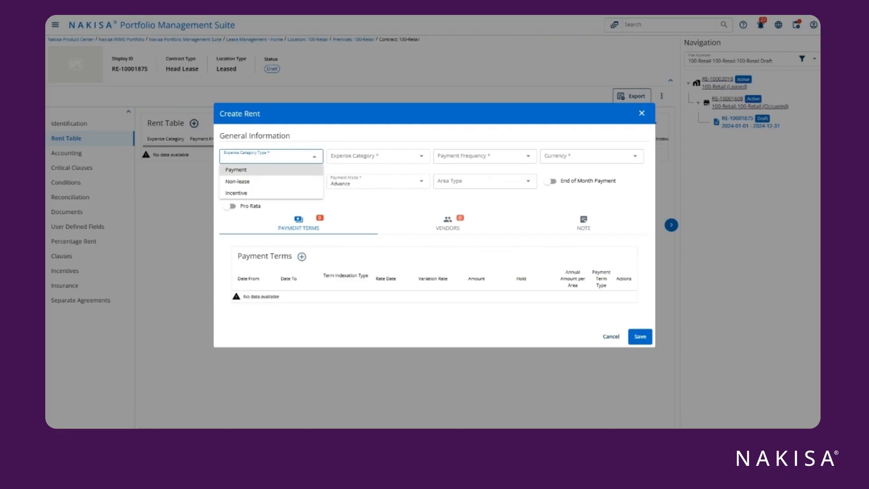
left_click(236, 170)
left_click(346, 158)
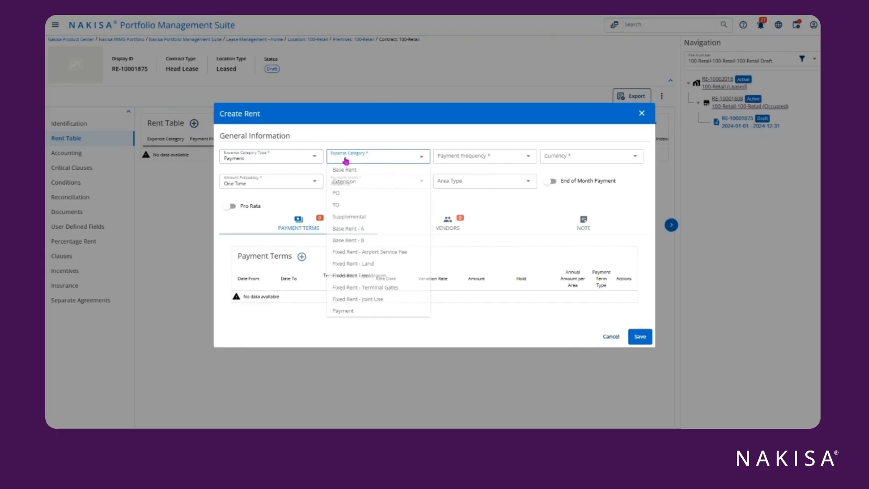
left_click(344, 169)
Set the rent's payment frequency to Monthly, its currency to USD and its area type to Office.
left_click(442, 161)
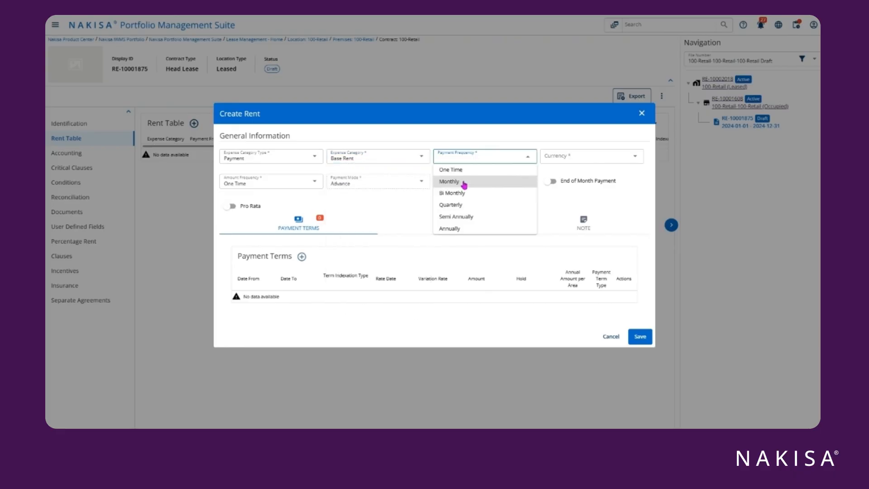
left_click(464, 182)
left_click(557, 154)
type("USD")
key("Return")
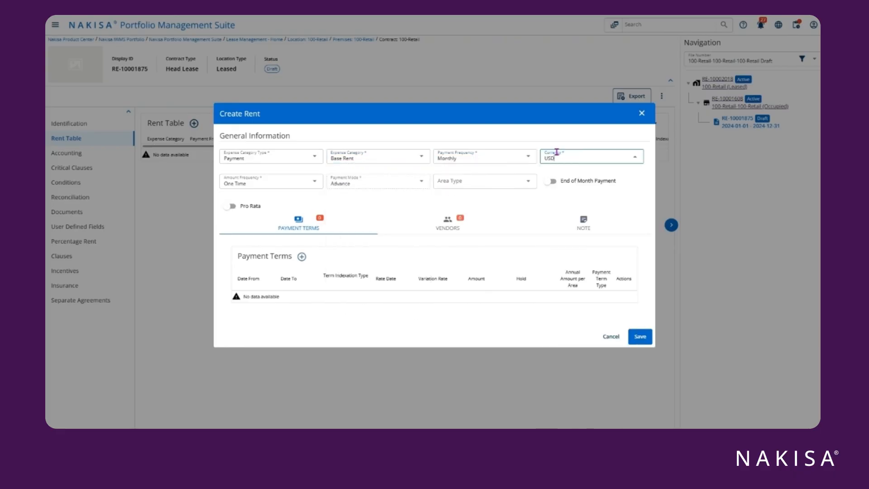
left_click(458, 187)
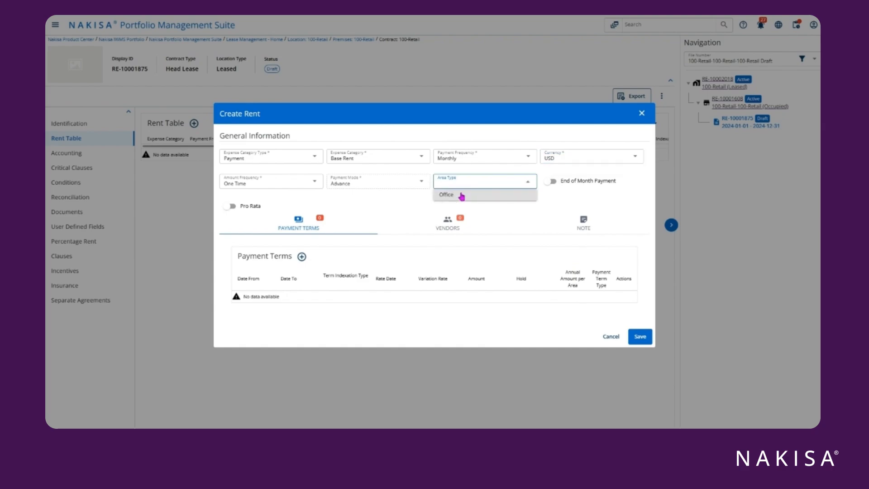
left_click(461, 196)
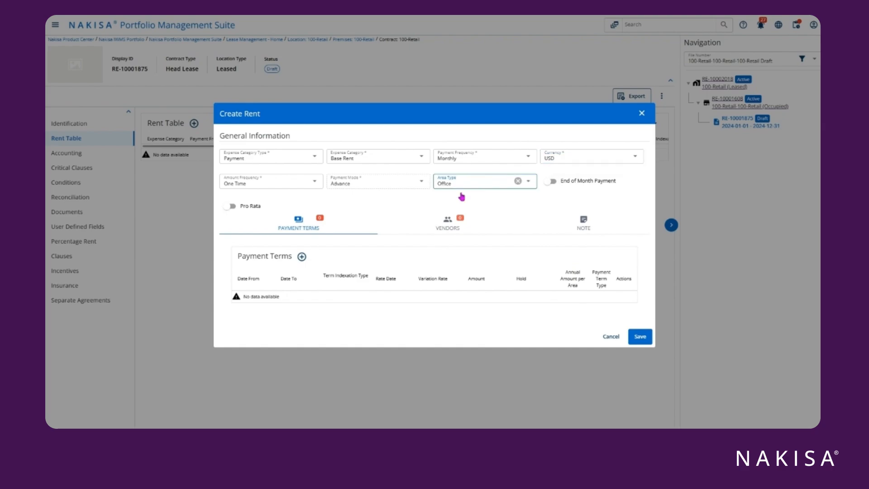
Add a payment term to the rent running from 2024-01-01 to 2024-12-31.
left_click(301, 257)
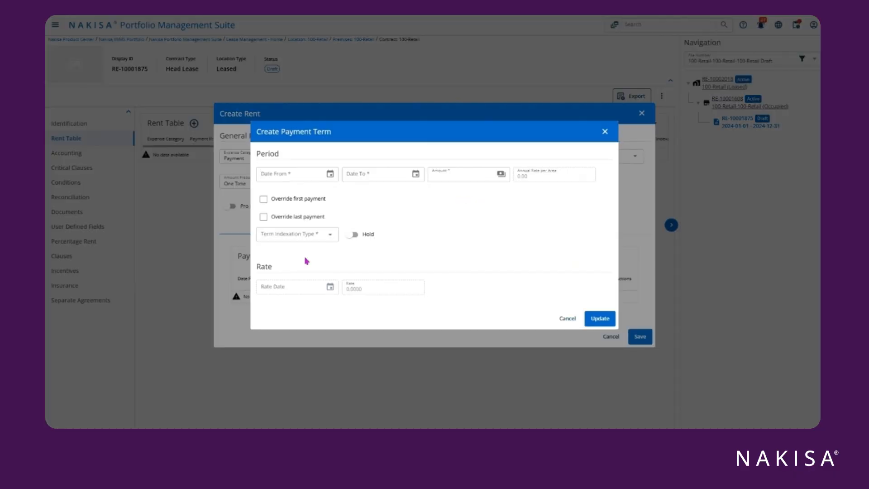
left_click(295, 171)
type("2024")
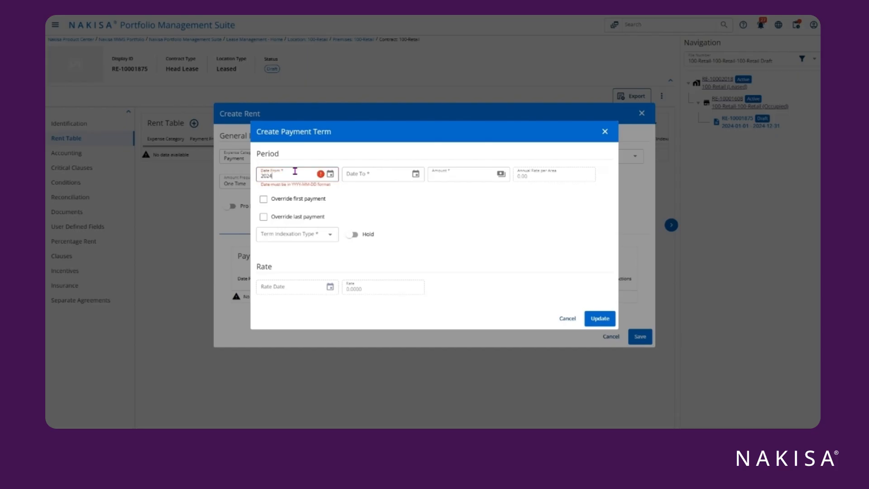
type("-01-01")
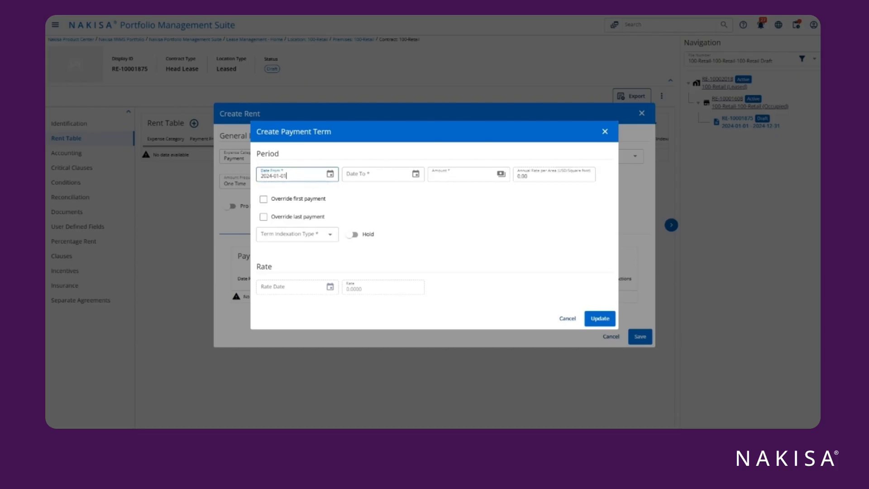
left_click(353, 179)
type("2024-1")
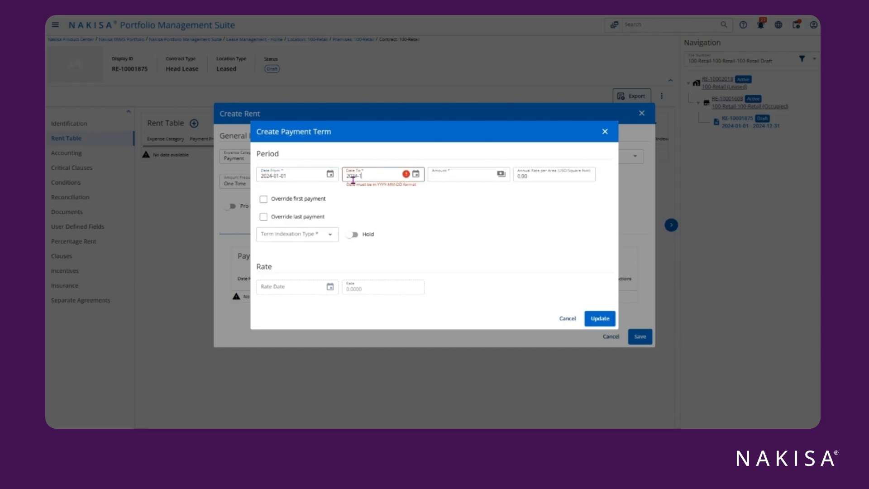
type("2-31")
Set the payment term's amount to 1,000.00 and its indexation type to Flat Increase, and apply the term.
left_click(467, 174)
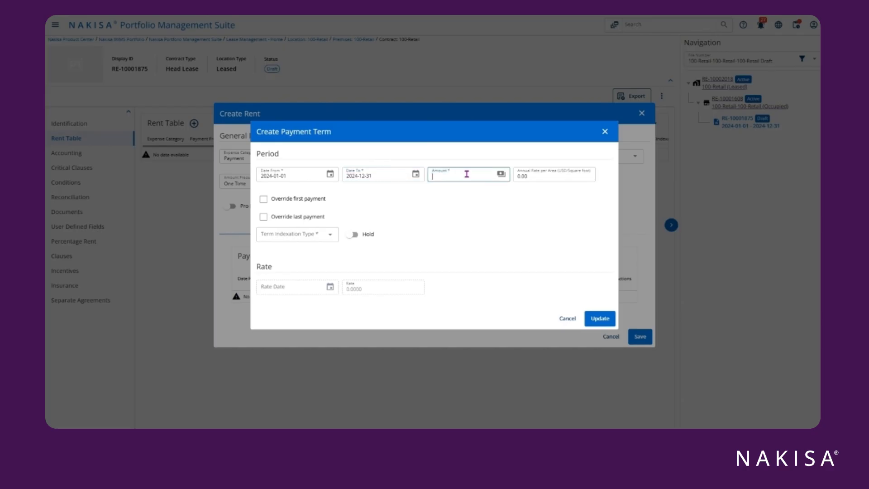
type("1,000.00")
left_click(313, 235)
left_click(309, 250)
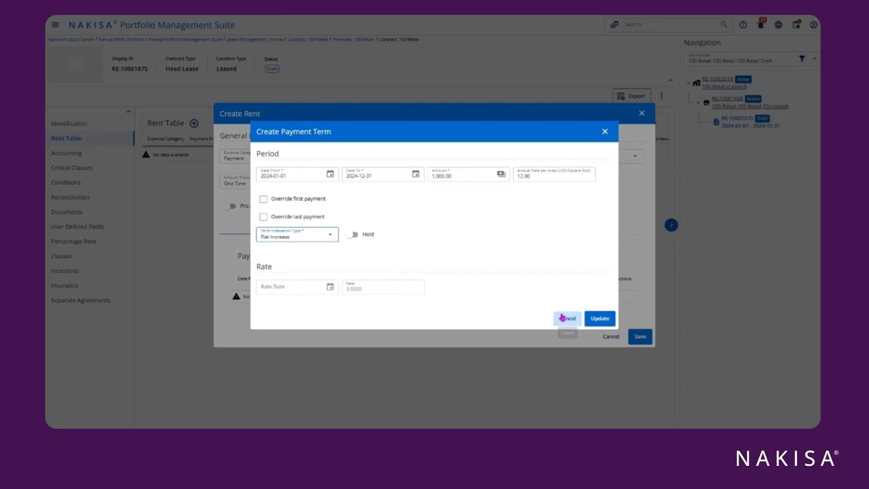
left_click(601, 318)
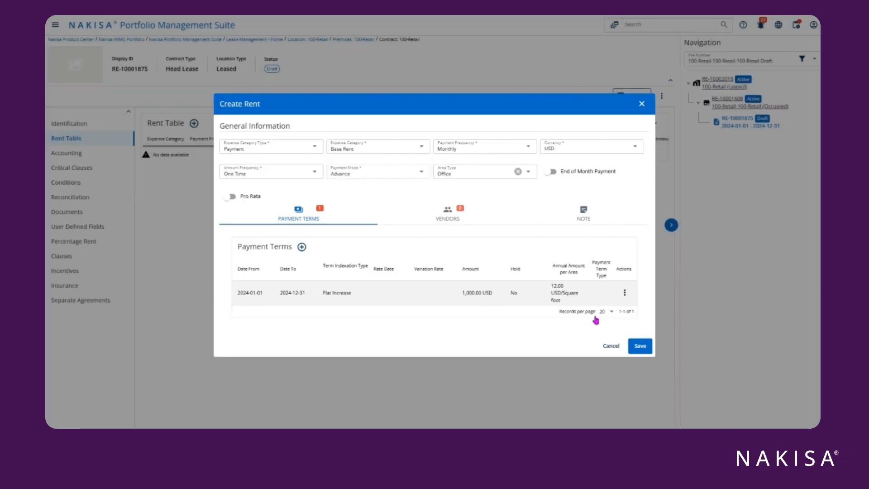
Associate the first TEST LENDER CANADA vendor with the rent and proceed to its ownership split.
left_click(453, 224)
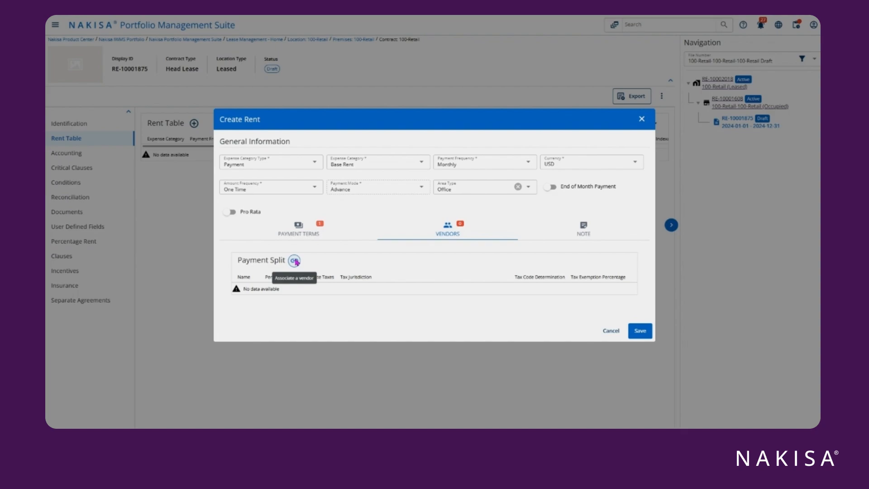
left_click(295, 261)
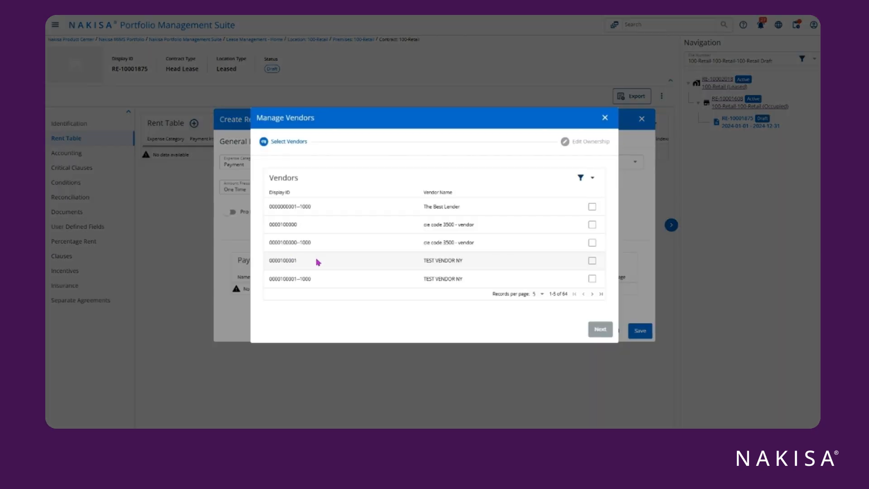
left_click(592, 295)
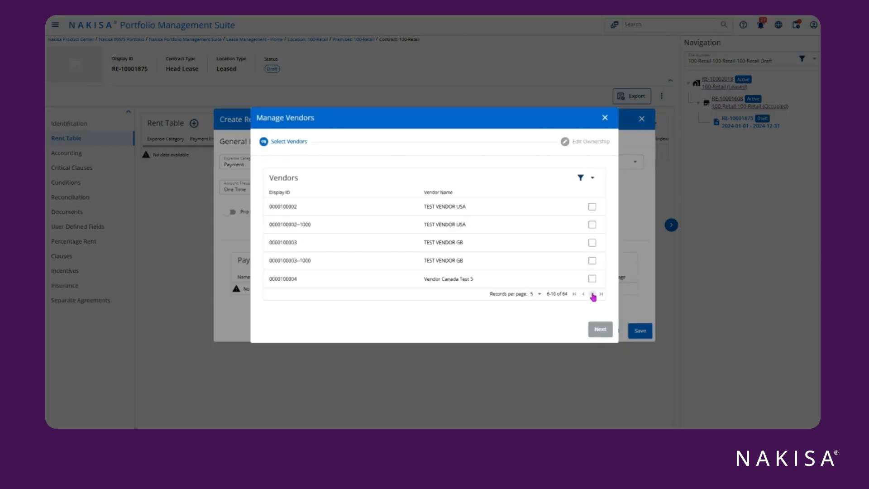
left_click(592, 295)
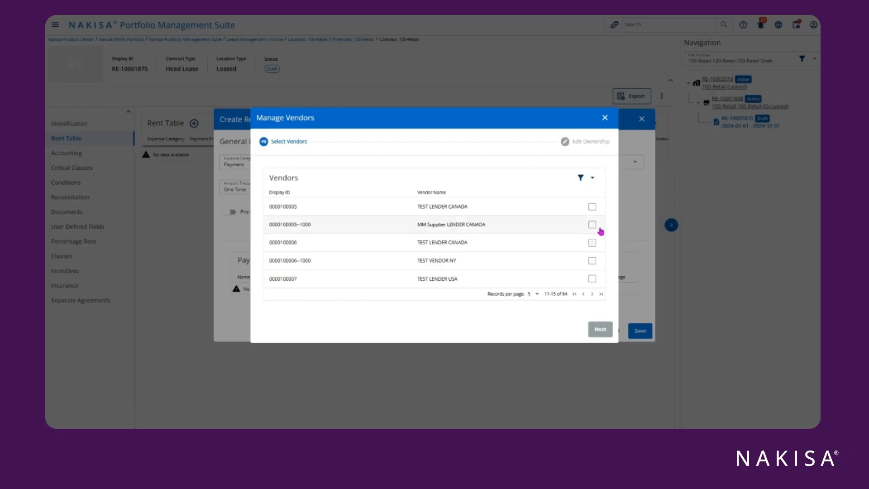
left_click(592, 206)
left_click(600, 329)
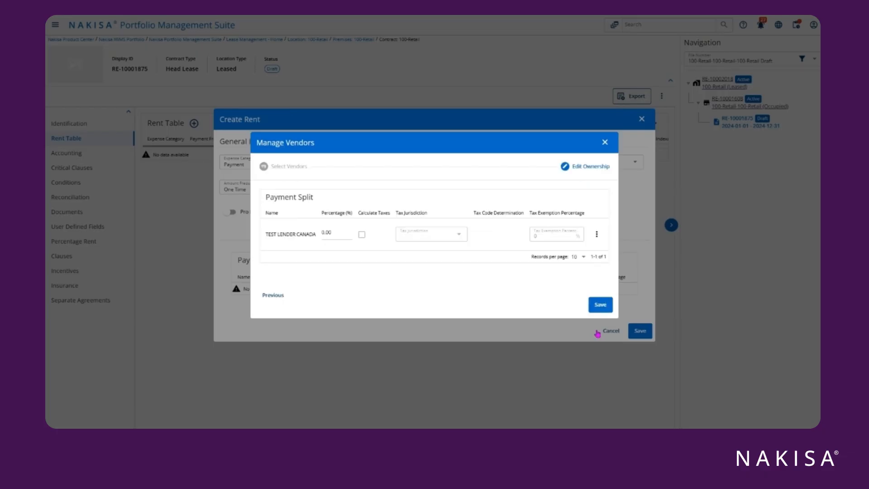
Set the vendor's payment split percentage to 100.00, then save the split and the rent.
left_click(321, 233)
type("1")
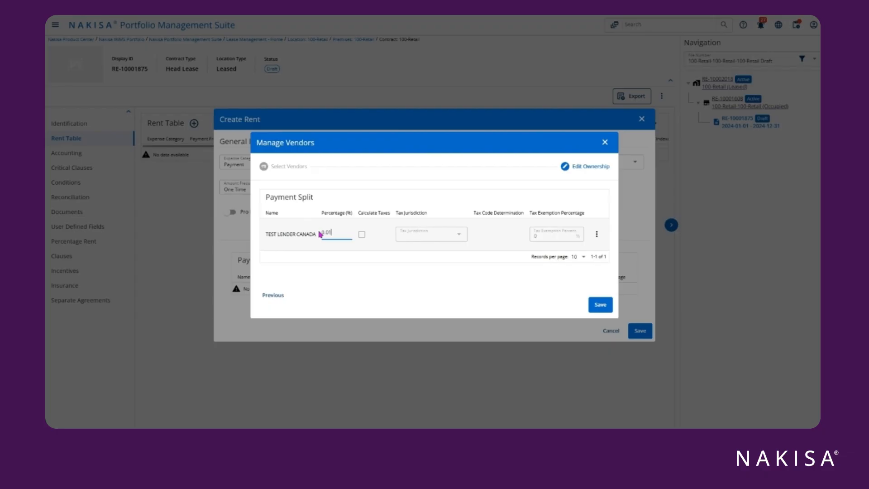
type("00.00")
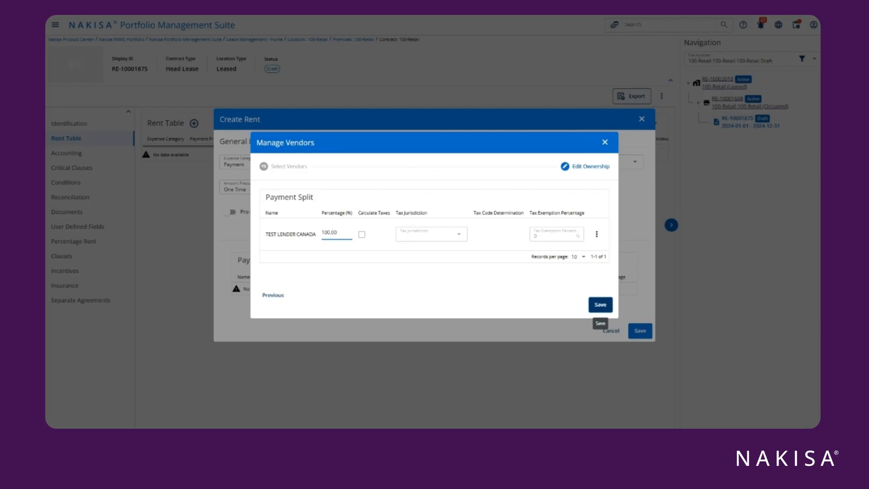
left_click(601, 305)
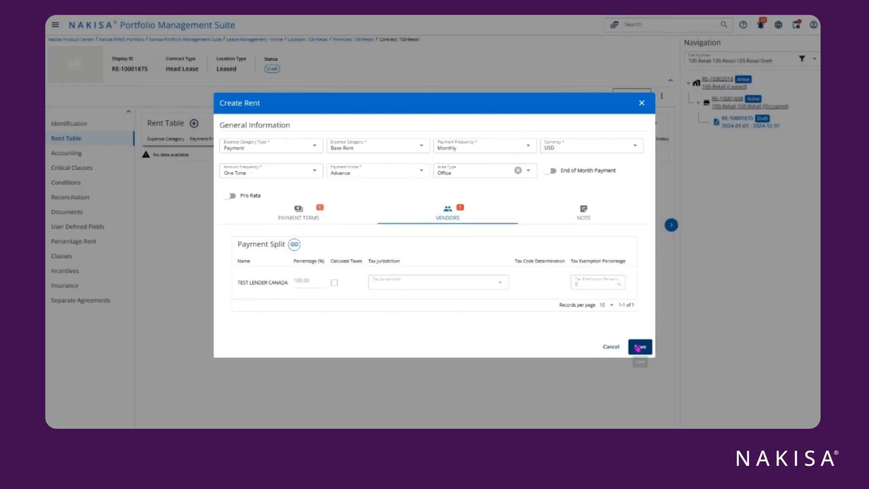
left_click(638, 347)
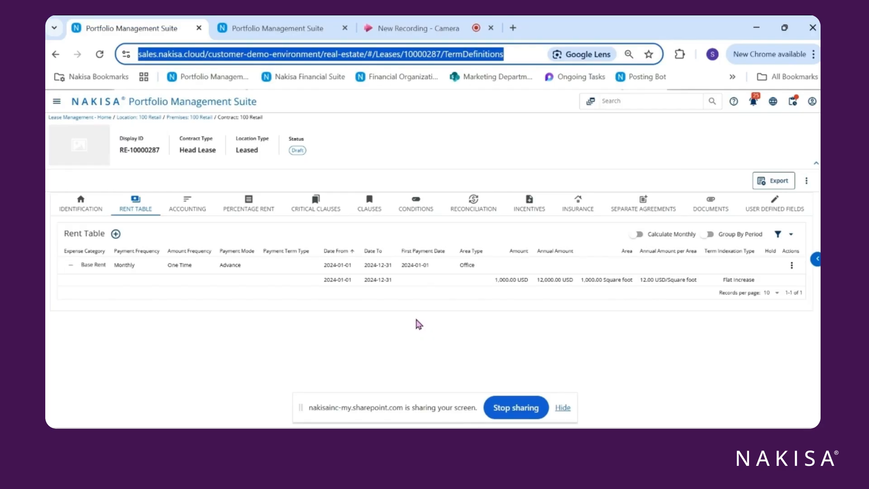
View the application settings in the second Portfolio Management Suite browser tab to check the accounting feature.
left_click(281, 31)
left_click(57, 101)
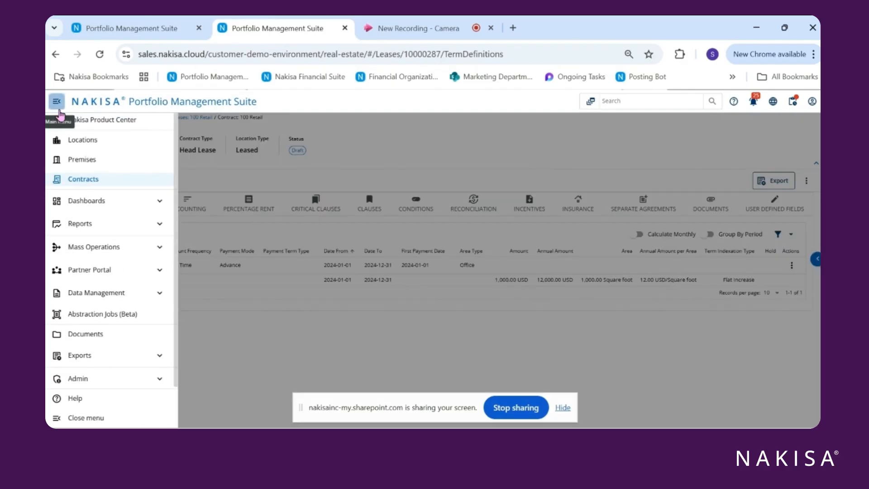
scroll(135, 367, "down", 1)
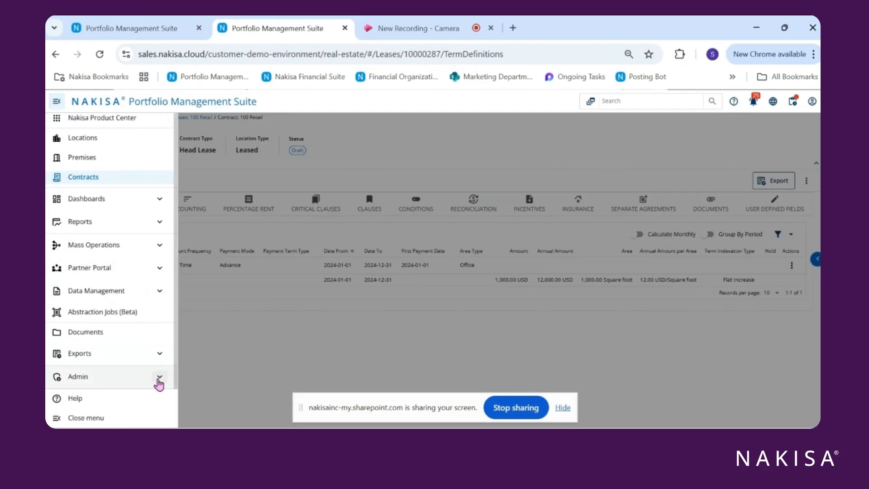
left_click(159, 379)
scroll(151, 342, "down", 2)
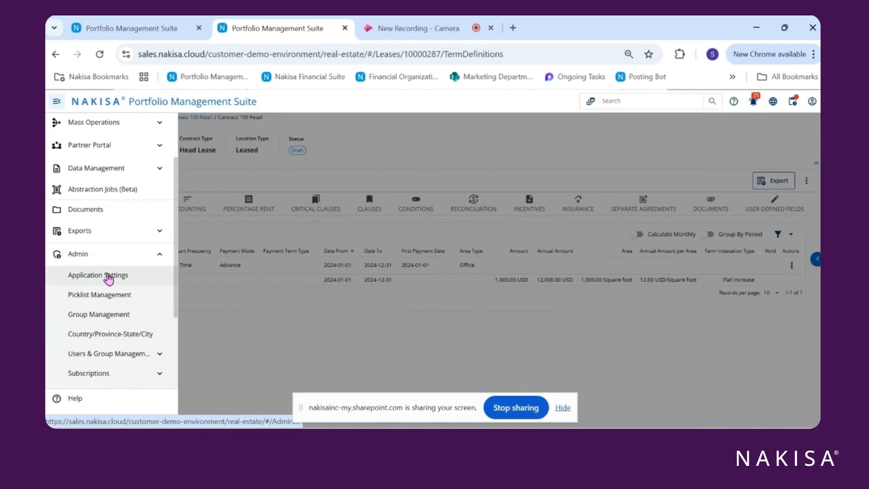
left_click(120, 276)
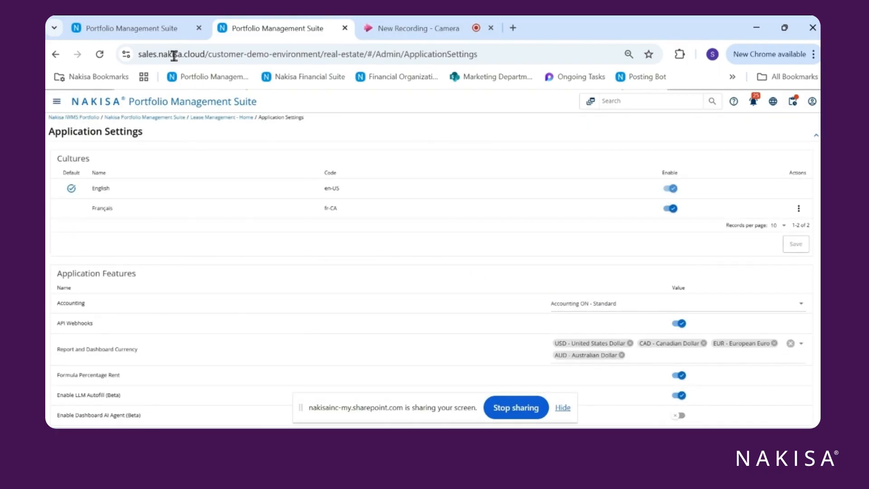
Return to the 100 Retail contract in the first browser tab and approve it.
left_click(153, 37)
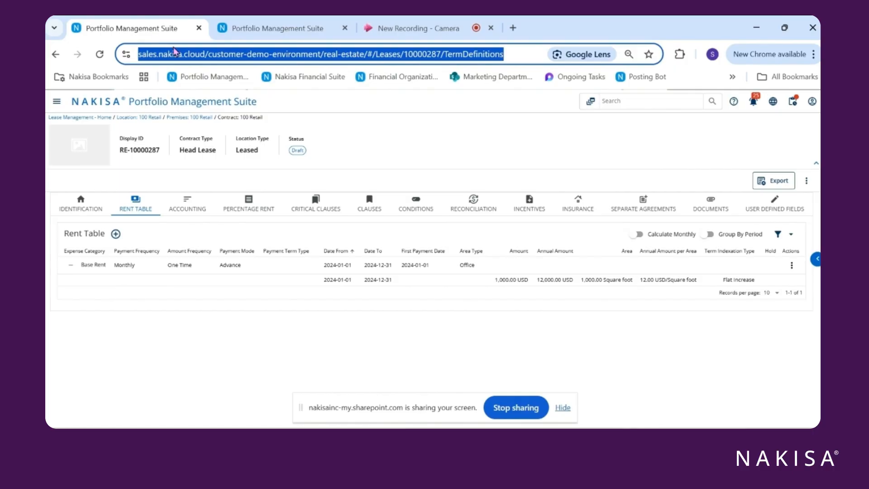
left_click(387, 177)
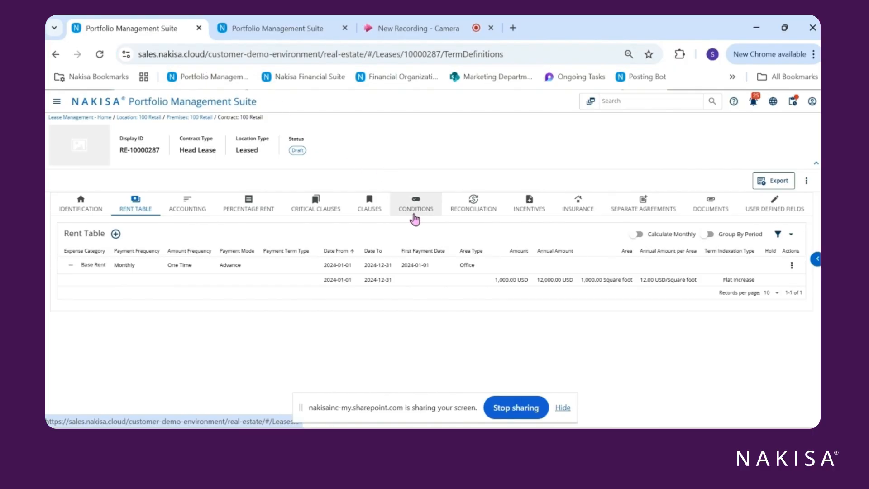
left_click(807, 181)
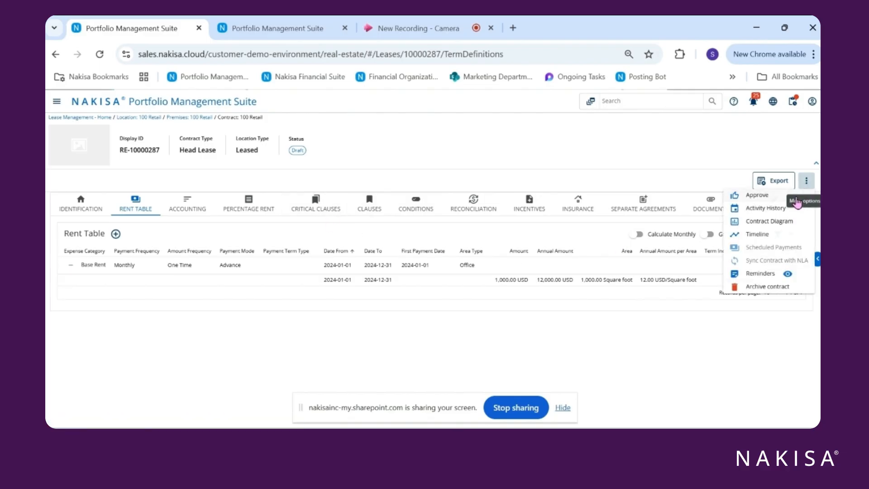
left_click(763, 196)
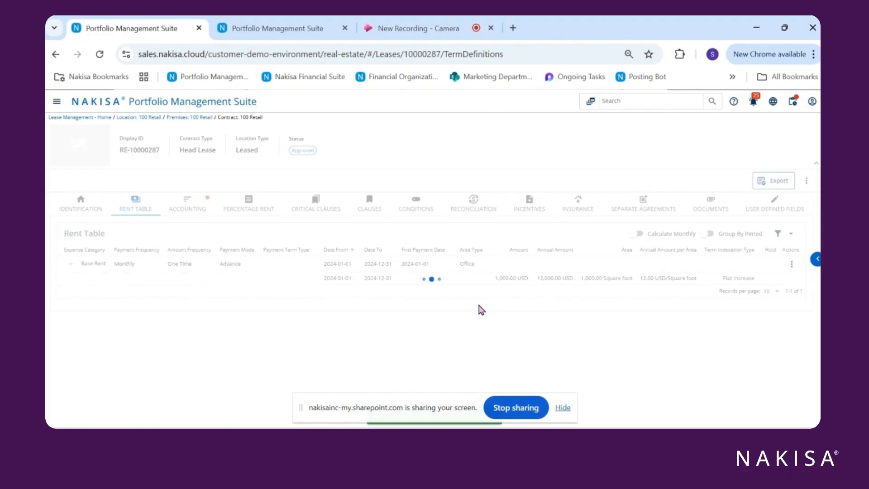
Open the approved contract's linked accounting contract in Lease Accounting Suite and view its definition.
left_click(185, 210)
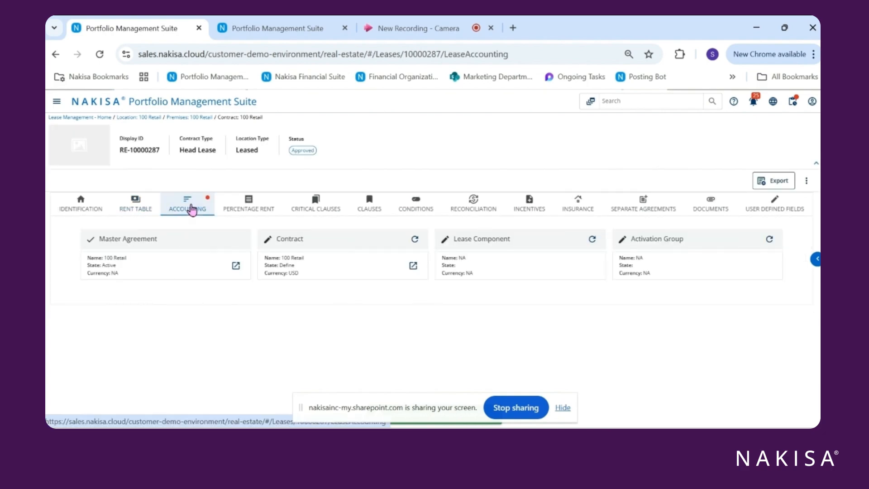
left_click(413, 267)
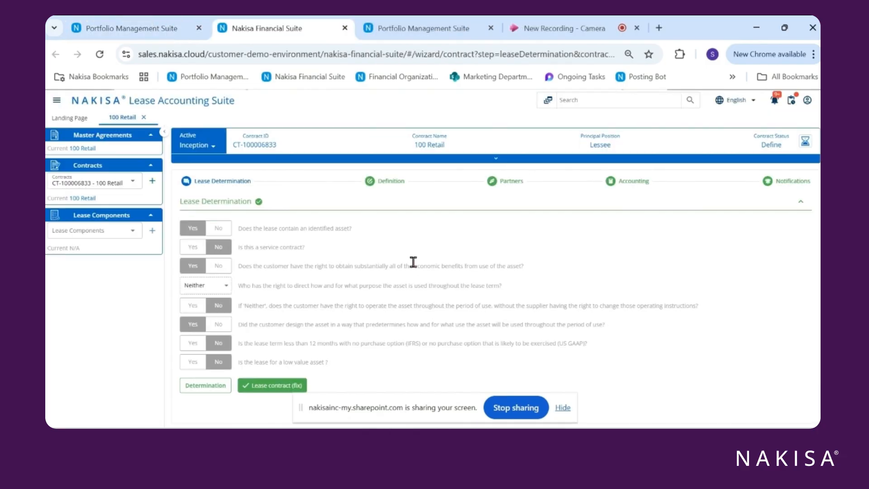
left_click(390, 186)
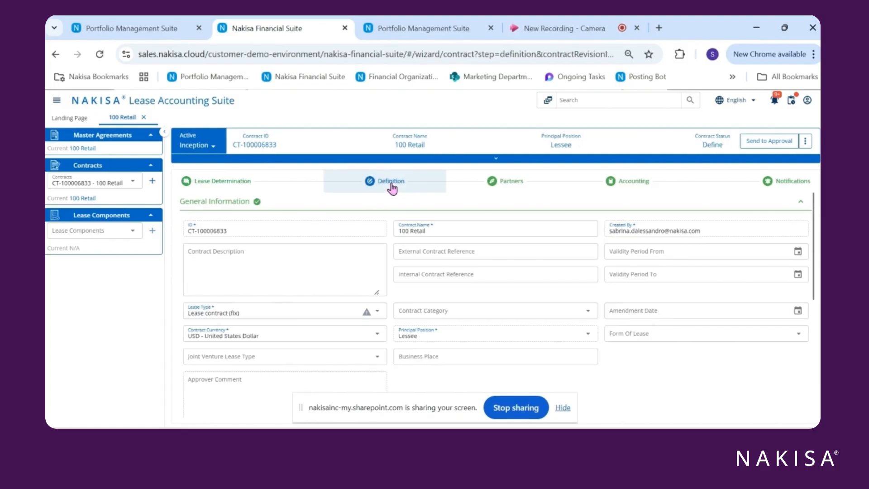
Review the 100 Retail contract's partners and accounting details, then submit the contract for approval and approve it.
left_click(506, 200)
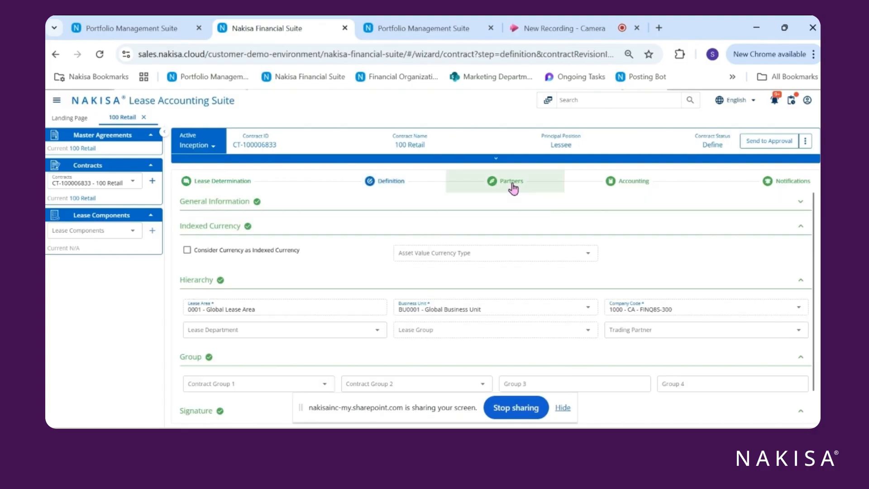
left_click(645, 190)
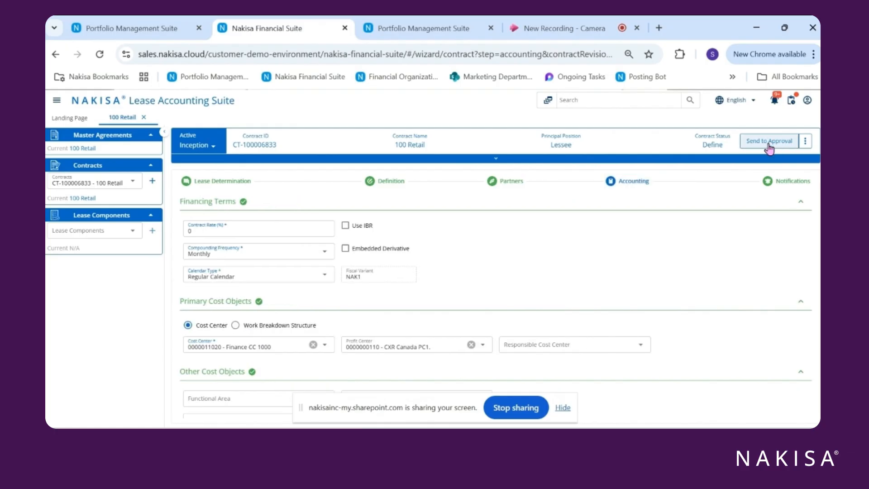
left_click(769, 146)
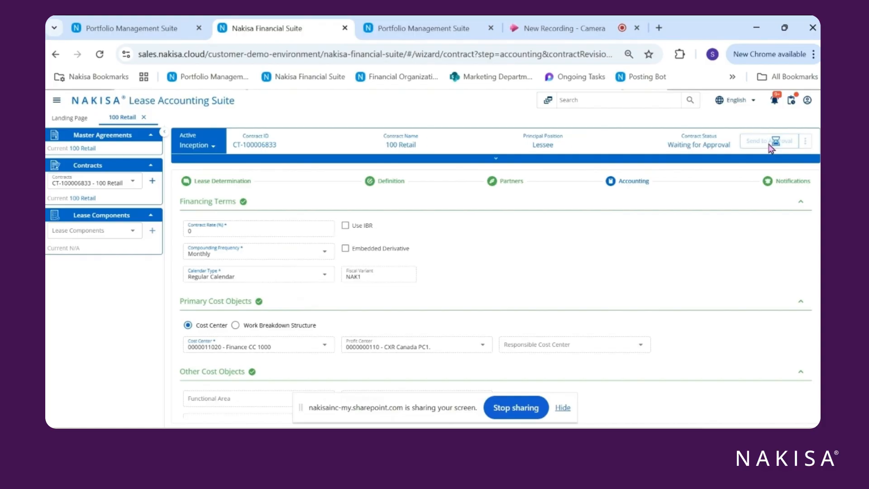
left_click(748, 141)
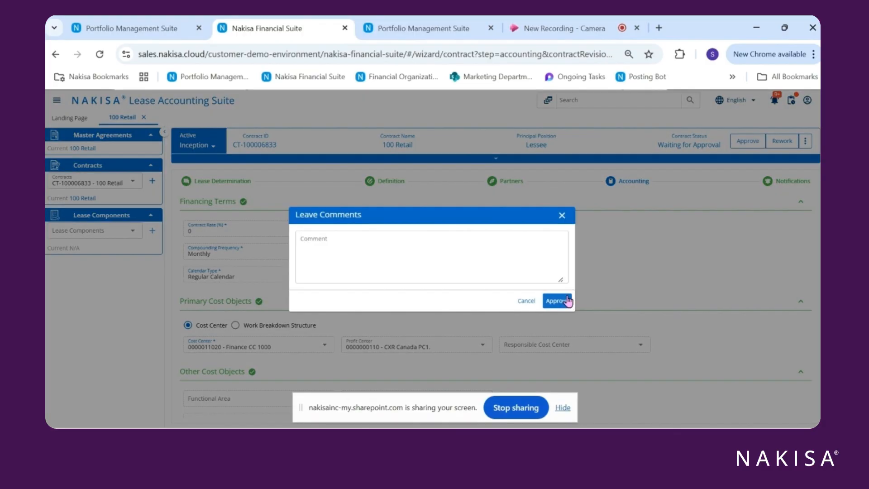
left_click(566, 301)
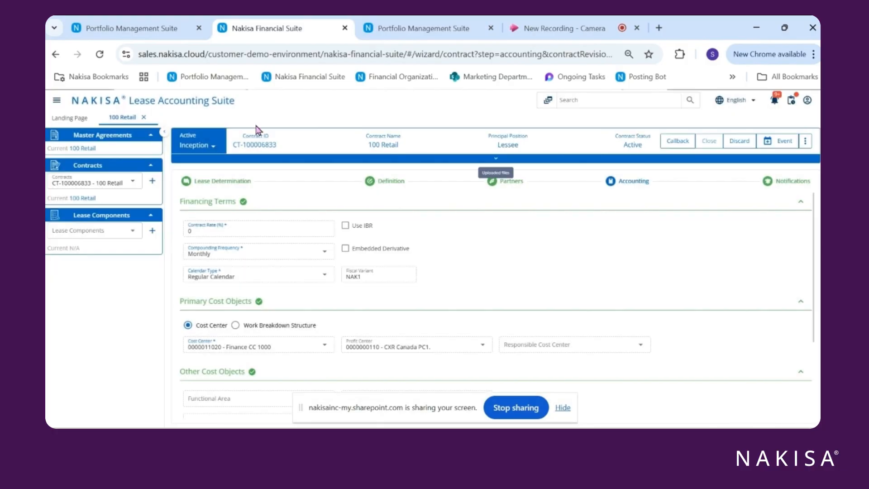
Refresh the contract's accounting status in Portfolio Management Suite, then open the linked lease component's terms and conditions in Lease Accounting Suite.
left_click(136, 29)
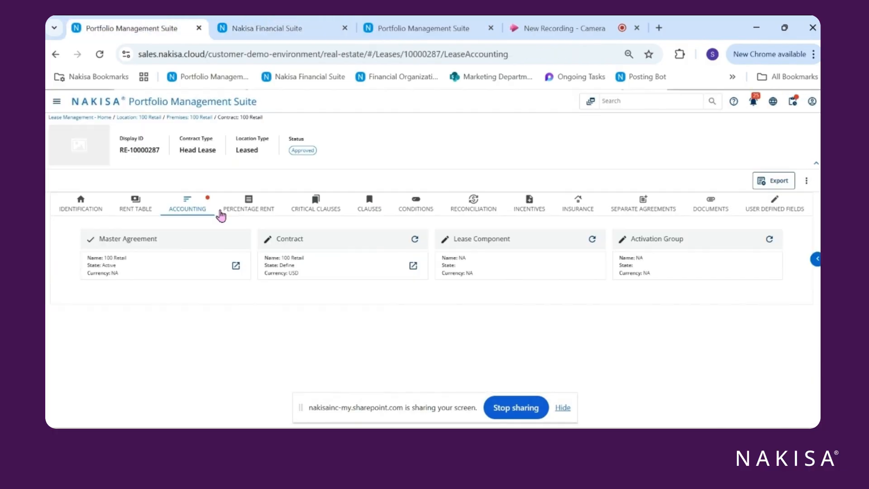
left_click(416, 240)
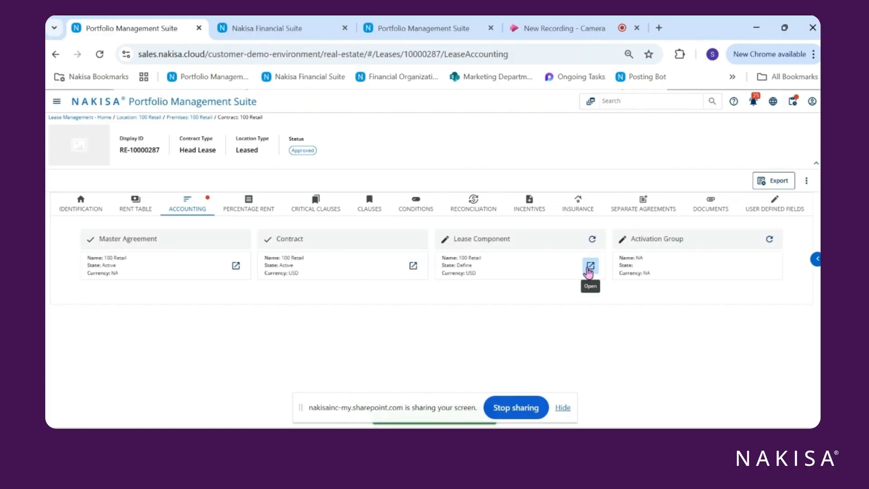
left_click(591, 266)
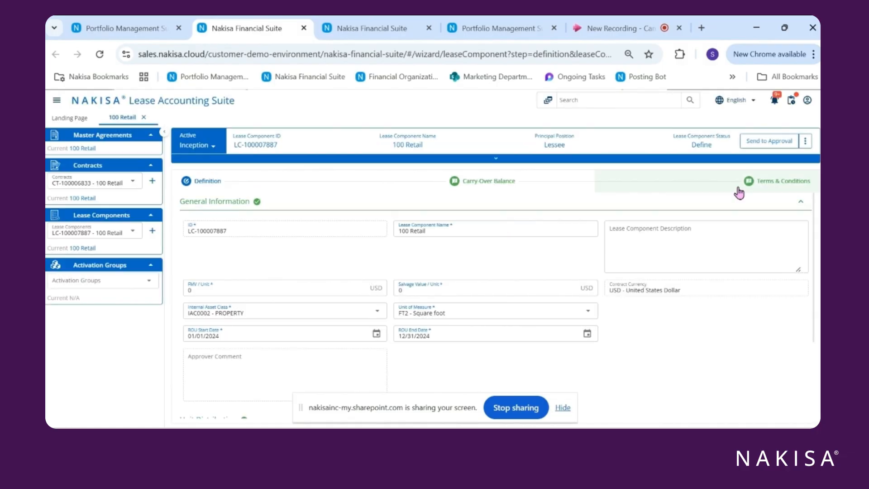
left_click(739, 193)
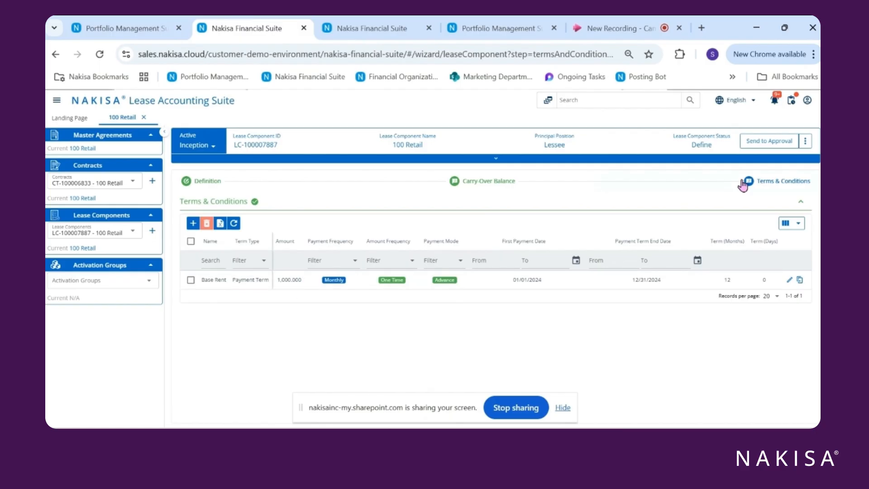
Submit the 100 Retail lease component for approval and approve it without a comment.
left_click(773, 142)
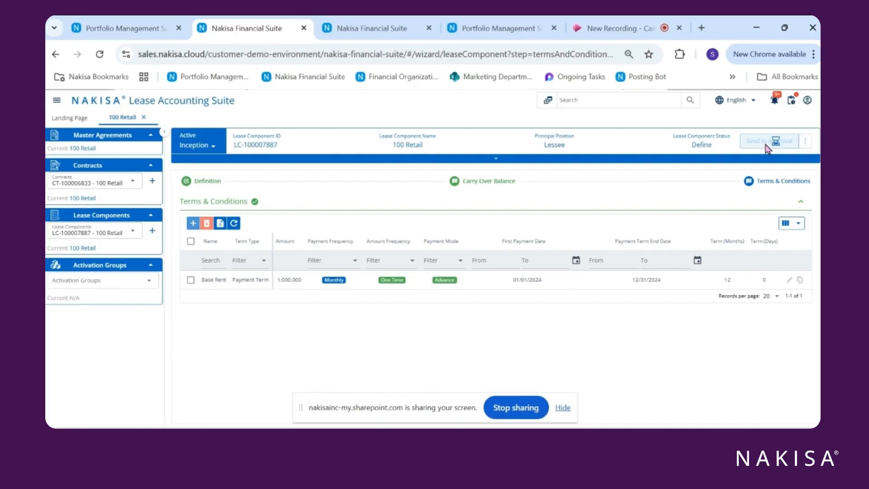
left_click(745, 142)
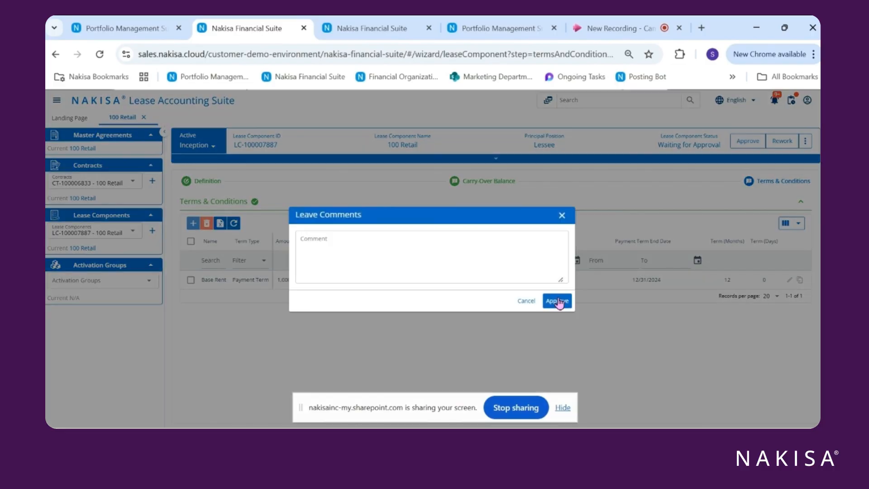
left_click(558, 302)
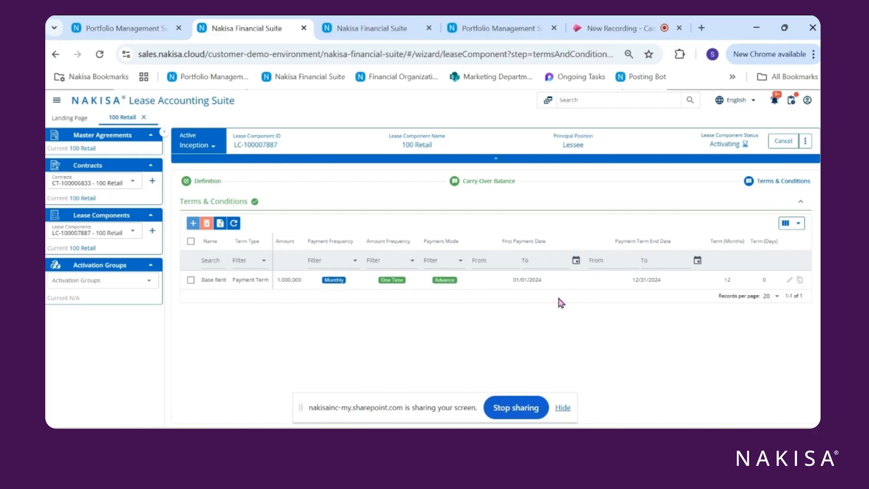
Open the 100 Retail activation group and set its contract rate to 4%.
left_click(116, 285)
left_click(118, 312)
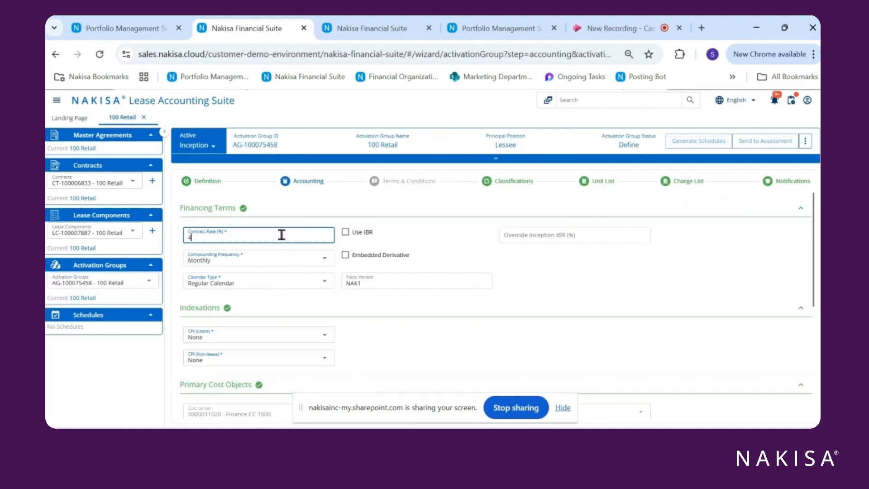
key("Tab")
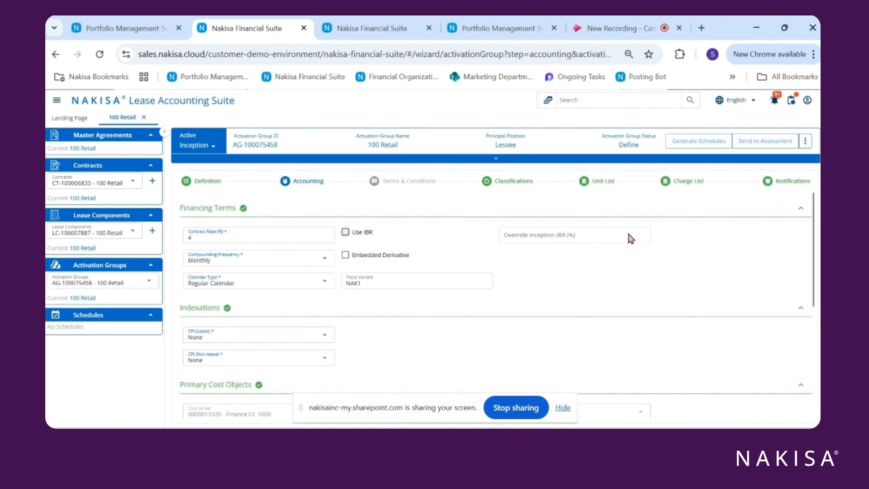
Mark the Base Rent payment term as likely to exercise in the activation group's terms and conditions.
scroll(355, 302, "down", 2)
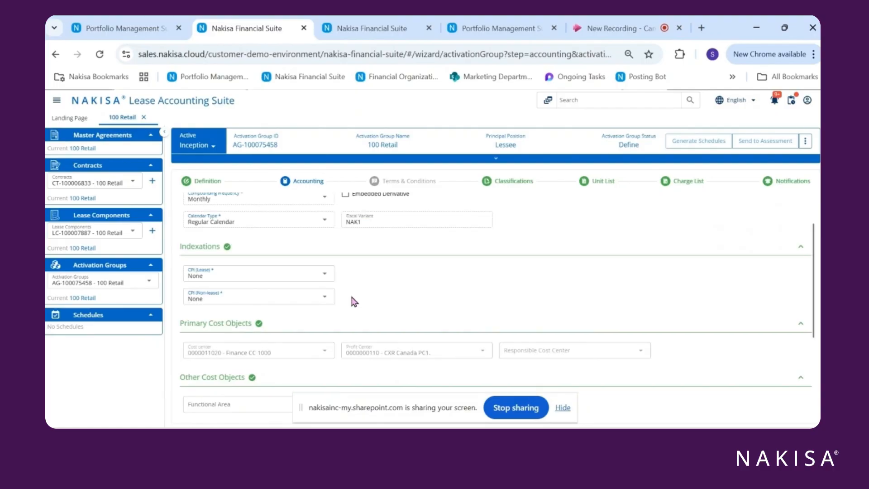
left_click(418, 183)
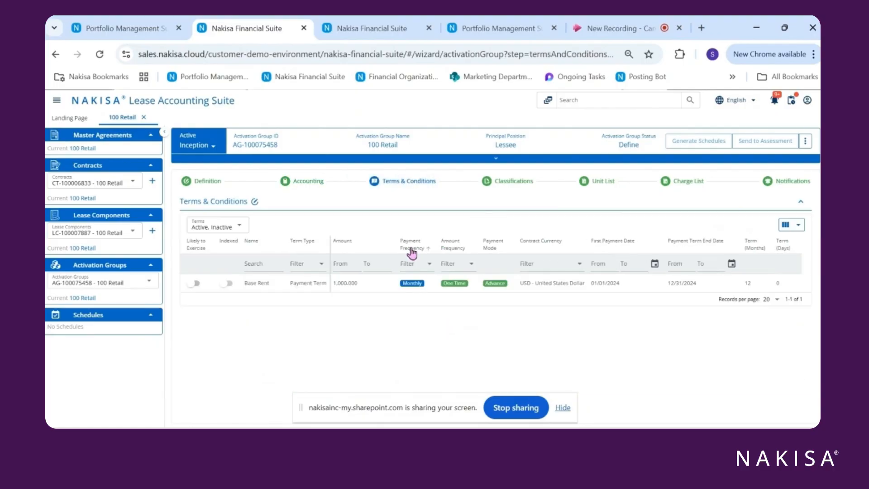
left_click(193, 284)
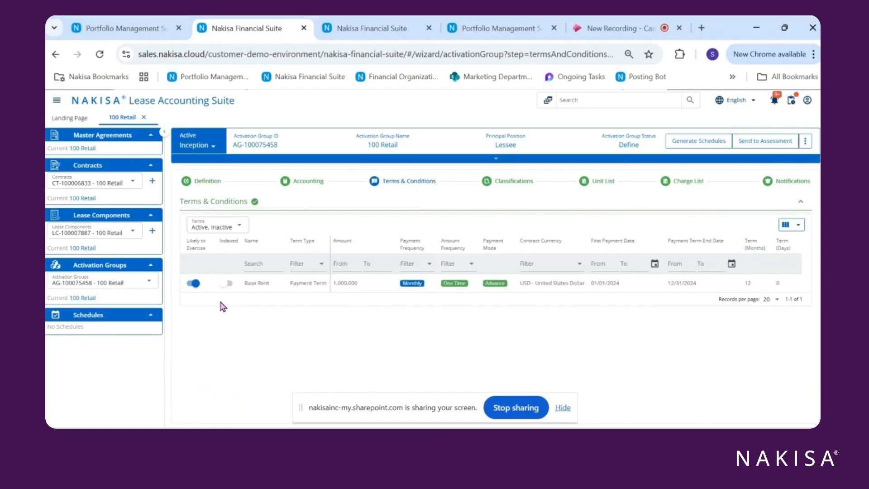
Send the activation group to assessment and approve it without a comment.
left_click(768, 150)
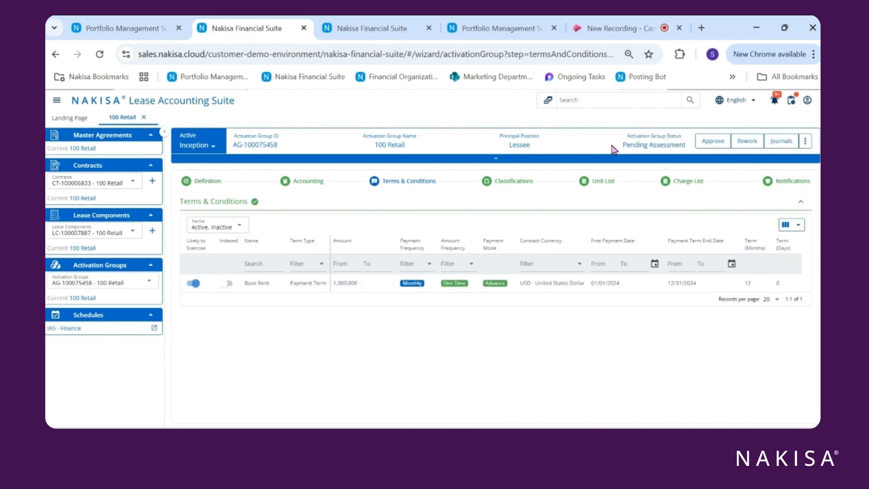
left_click(713, 141)
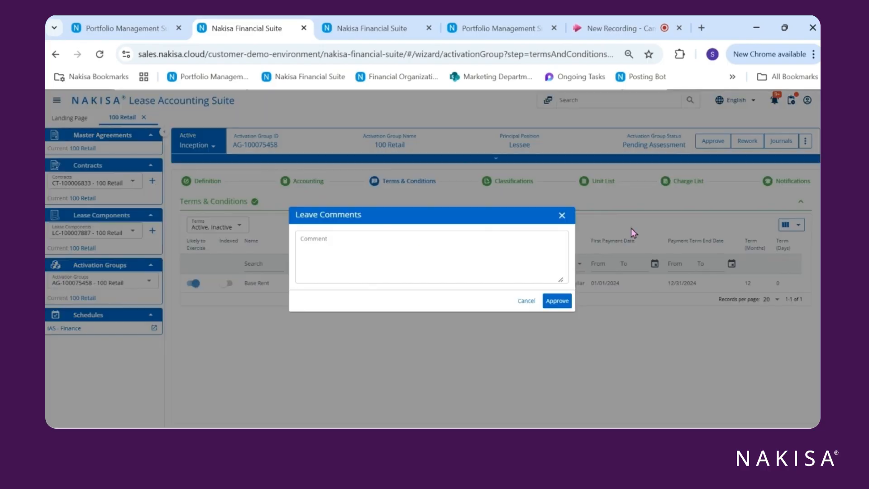
left_click(557, 302)
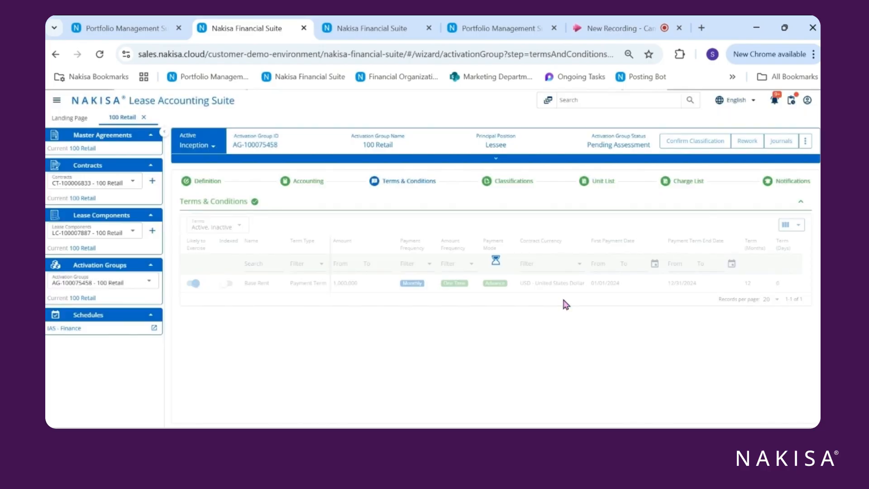
Confirm the activation group's classification and activate it with document and posting dates of 01/01/2024.
left_click(681, 143)
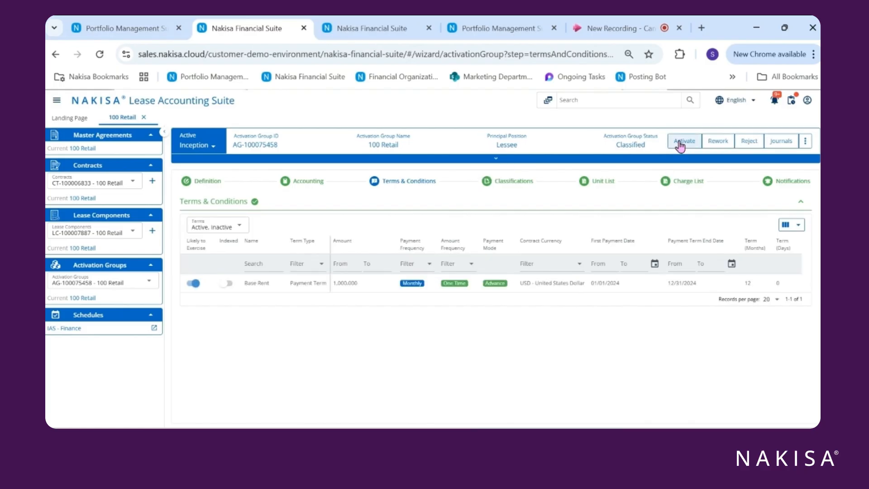
left_click(681, 144)
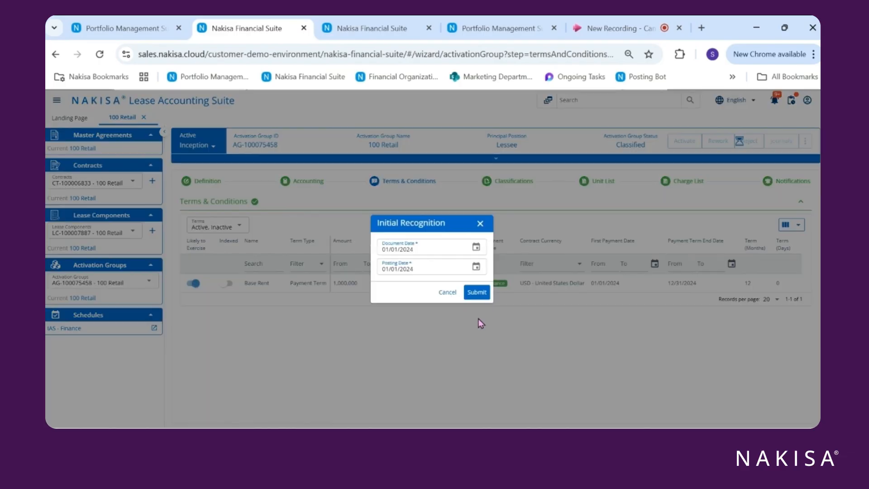
left_click(480, 292)
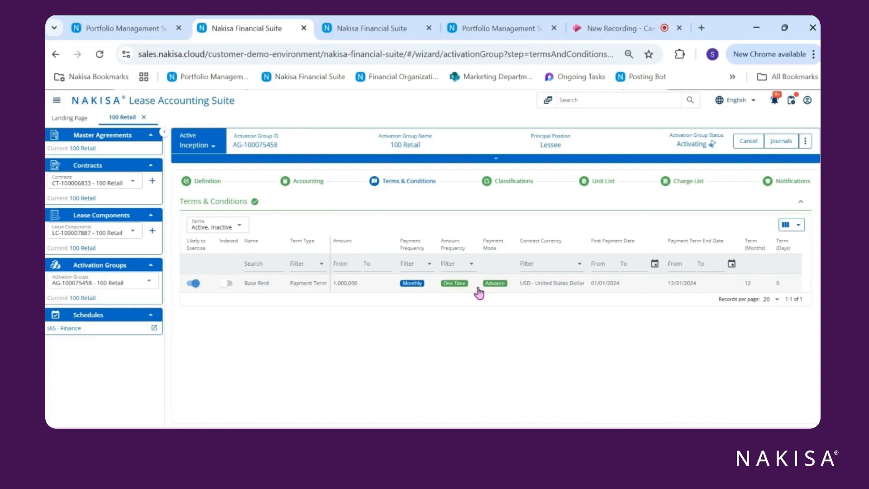
Examine the activation group's IAS - Finance schedule, then return to the group's definition.
left_click(129, 329)
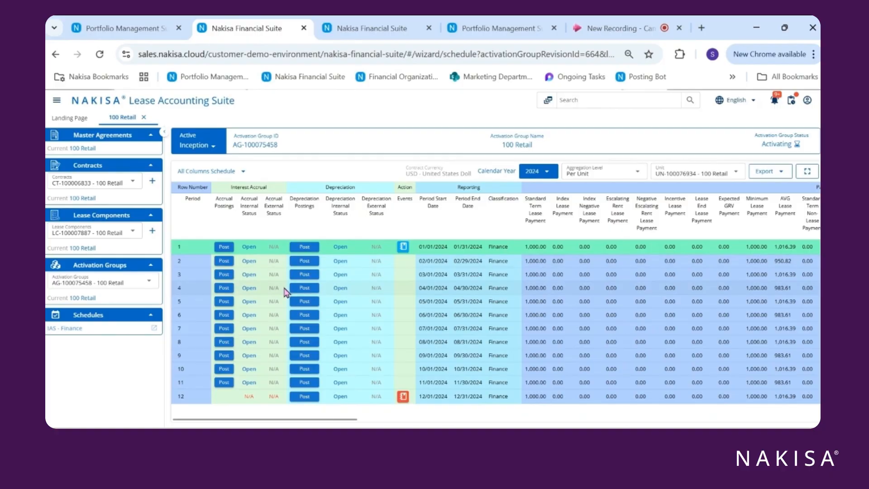
left_click(129, 292)
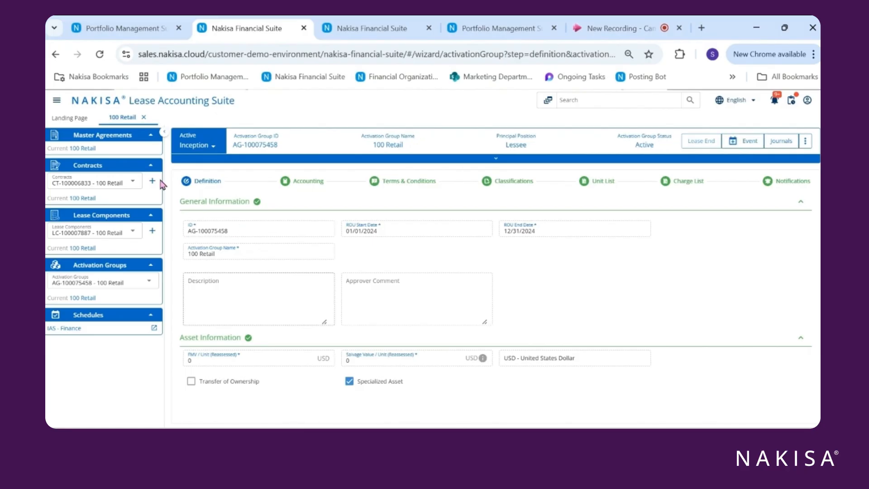
Refresh the lease component's accounting status in Portfolio Management Suite and open the contract's list of additional actions.
left_click(110, 32)
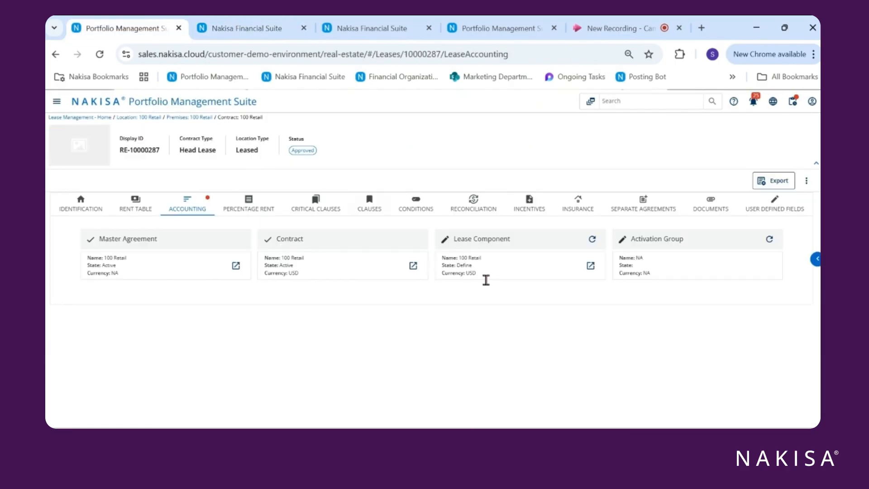
left_click(593, 240)
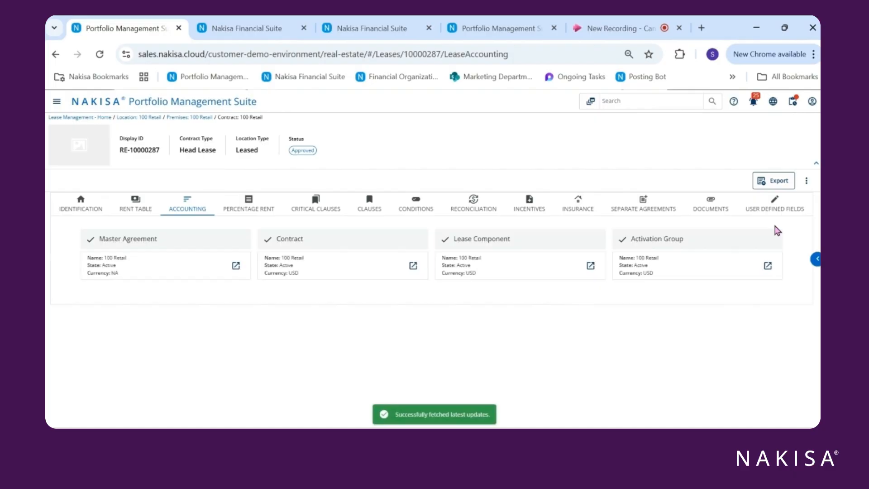
left_click(807, 181)
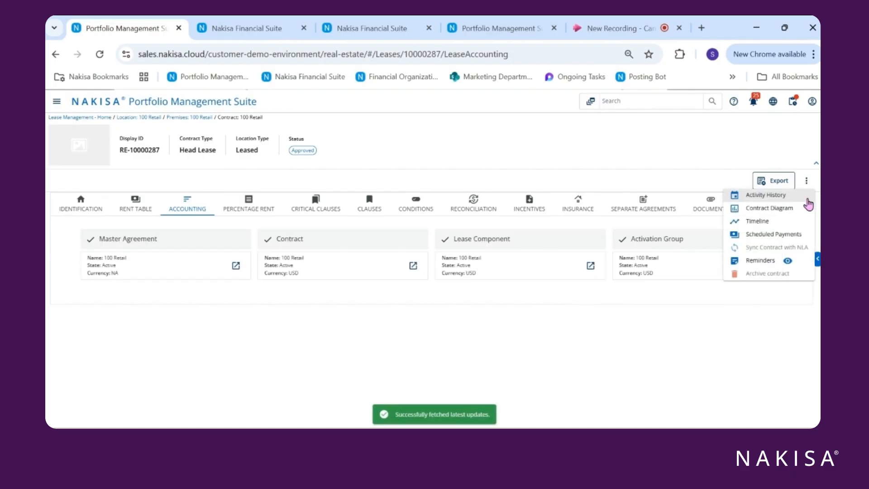